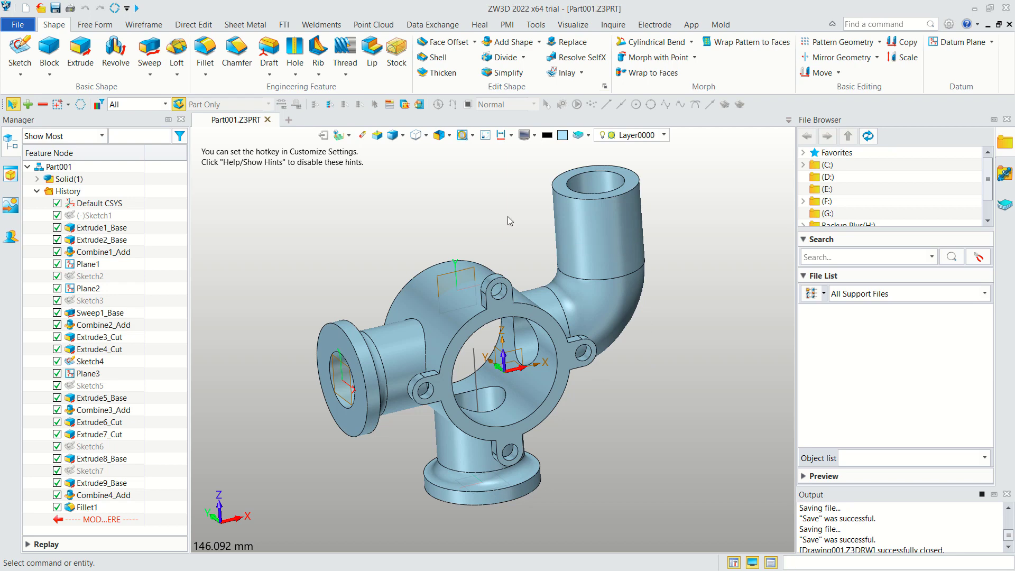
- Open the File menu to start a new document
{"action": "left_click", "coordinate": [17, 24]}
- Create Drawing001 as a Drawing Sheet from the A4_V(ANSI) template
{"action": "left_click", "coordinate": [31, 44]}
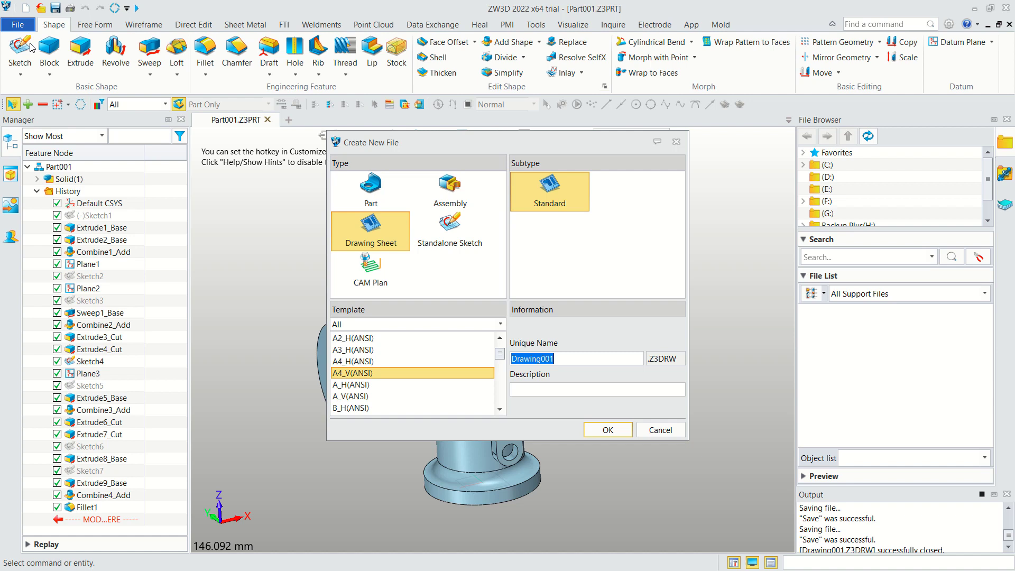
{"action": "left_click", "coordinate": [378, 235]}
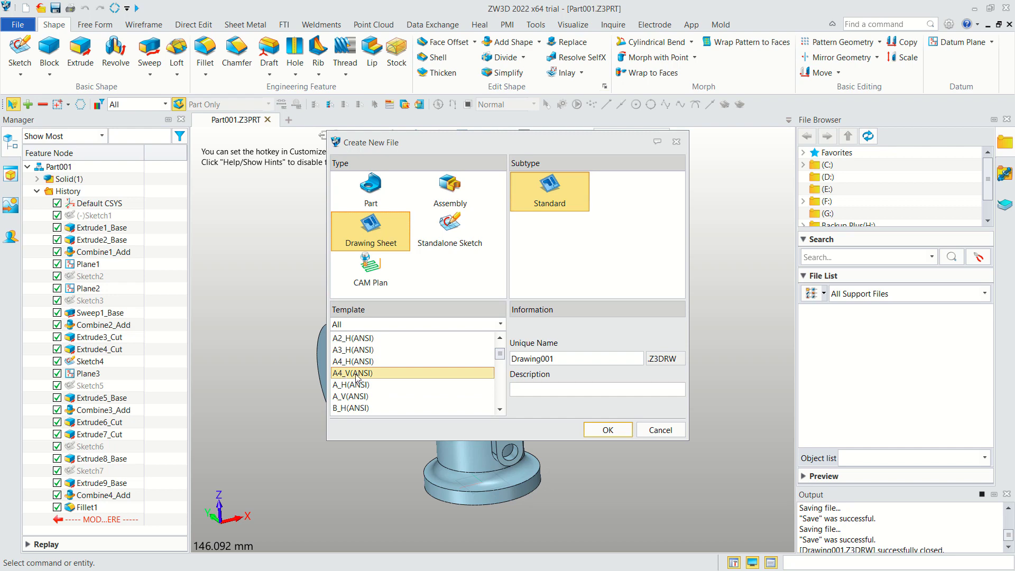
{"action": "left_click", "coordinate": [616, 433]}
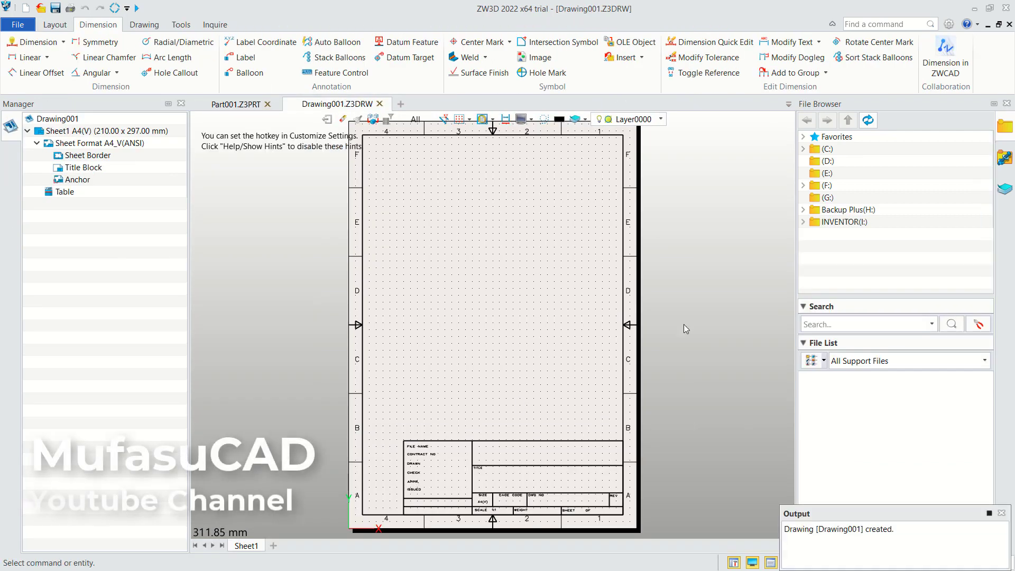
- Zoom out to see the whole empty A4 sheet and bring up the Layout tools
{"action": "scroll", "coordinate": [587, 291], "scroll_direction": "down", "scroll_amount": 1}
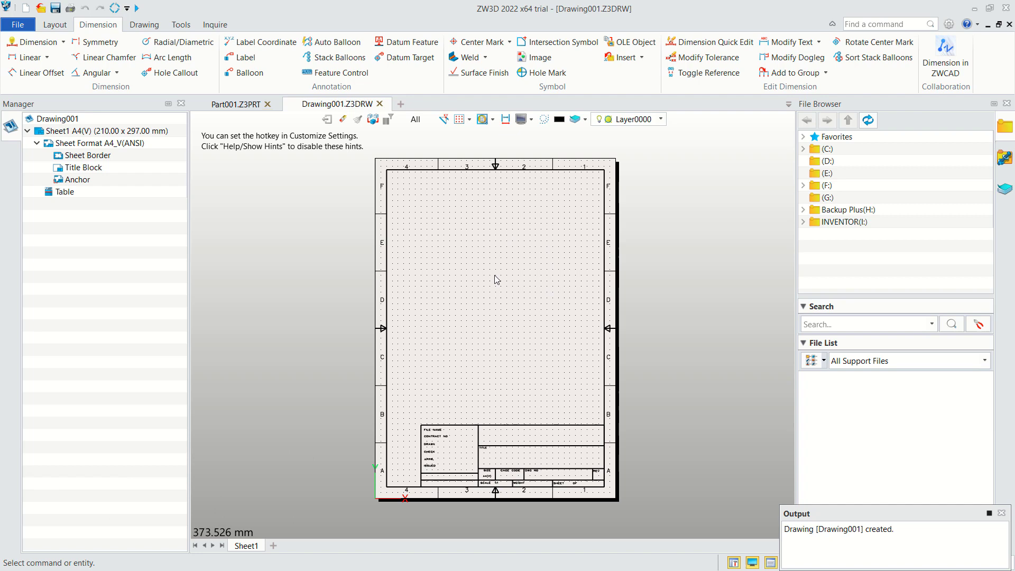
{"action": "left_click", "coordinate": [51, 26]}
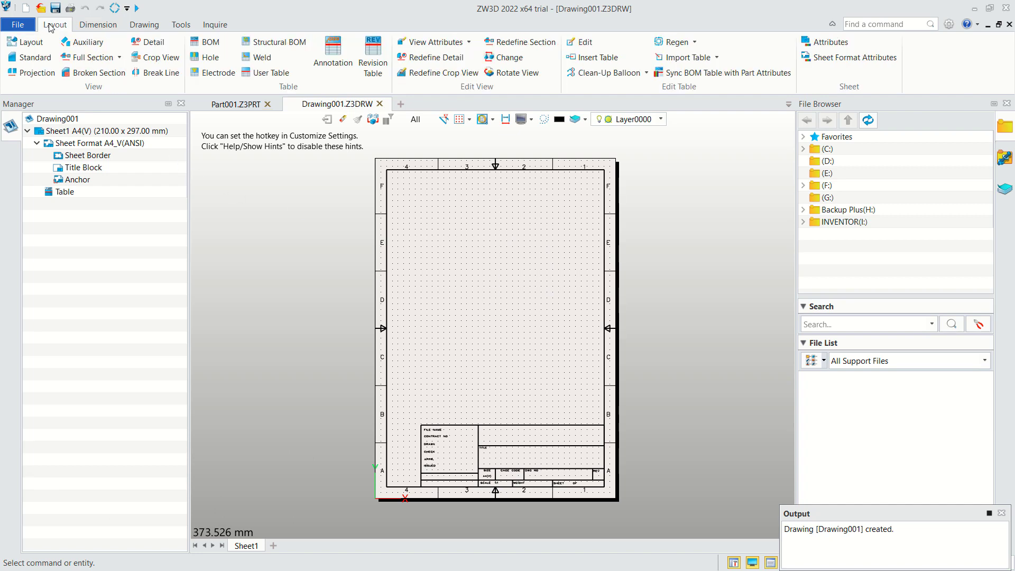
- Place FRONT, RIGHT and TOP views of Part001, previewing display modes before keeping line display
{"action": "left_click", "coordinate": [25, 43]}
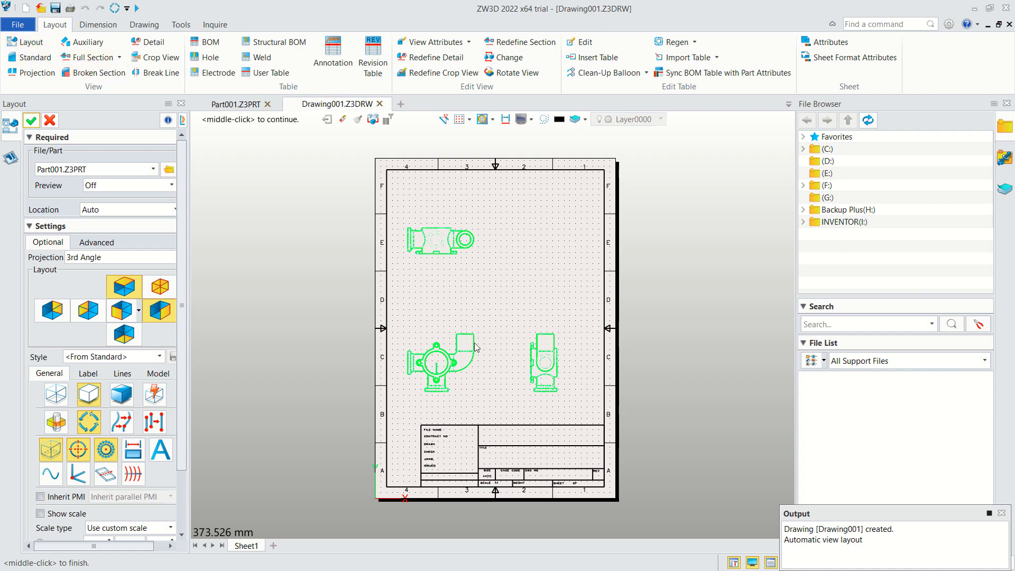
{"action": "left_click", "coordinate": [144, 309]}
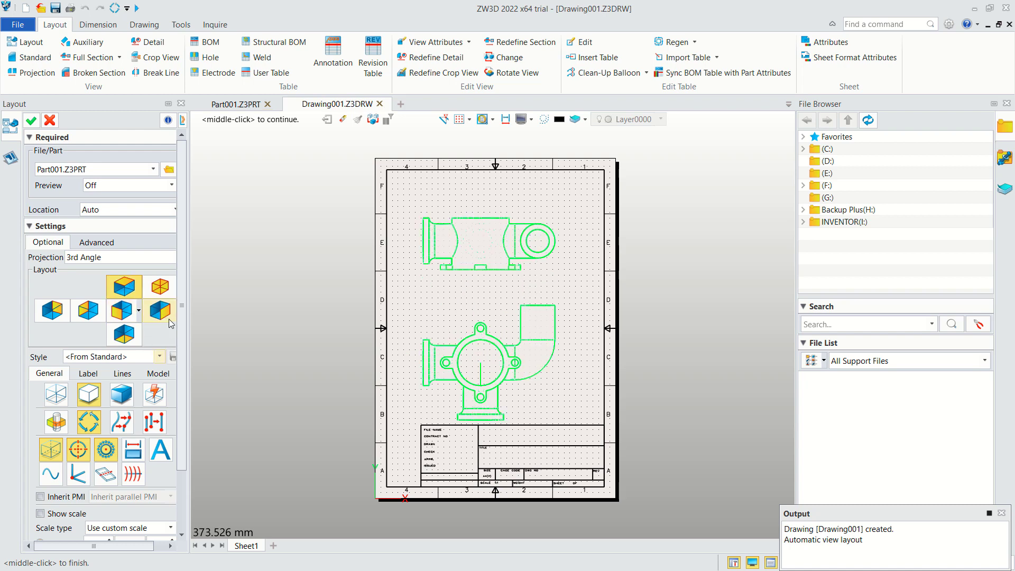
{"action": "left_click", "coordinate": [160, 310]}
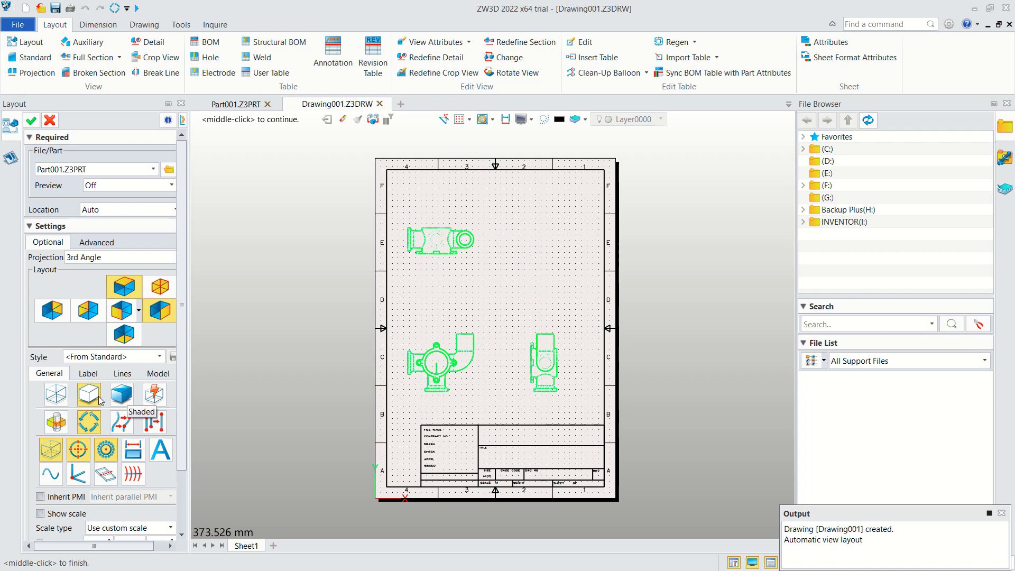
{"action": "left_click", "coordinate": [56, 394]}
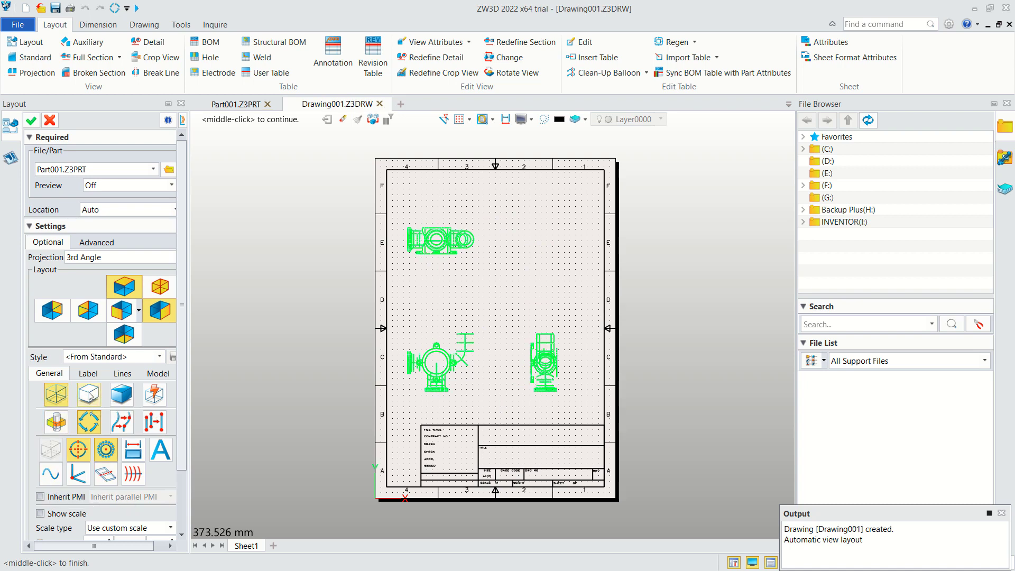
{"action": "left_click", "coordinate": [88, 403]}
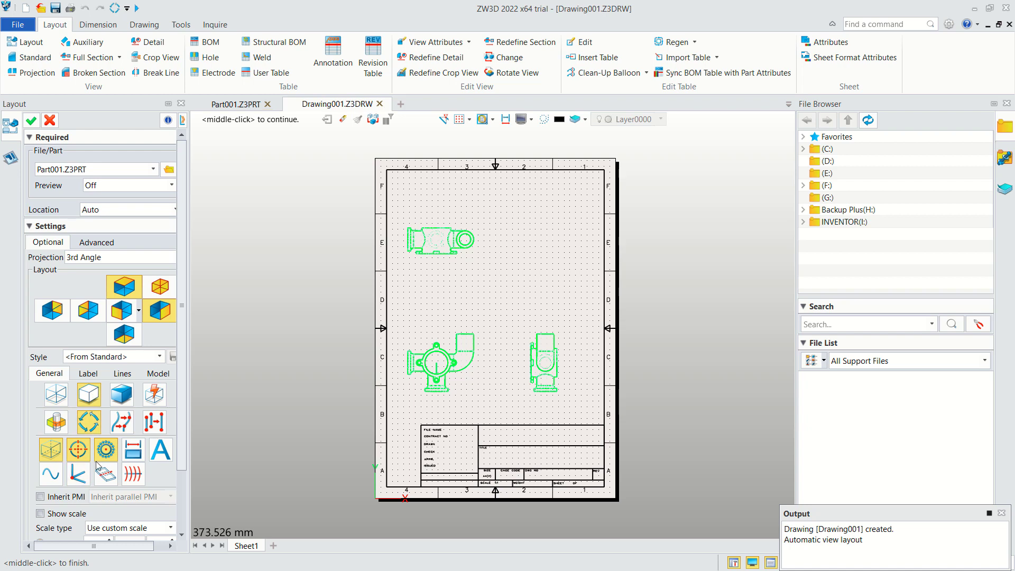
{"action": "left_click", "coordinate": [121, 396]}
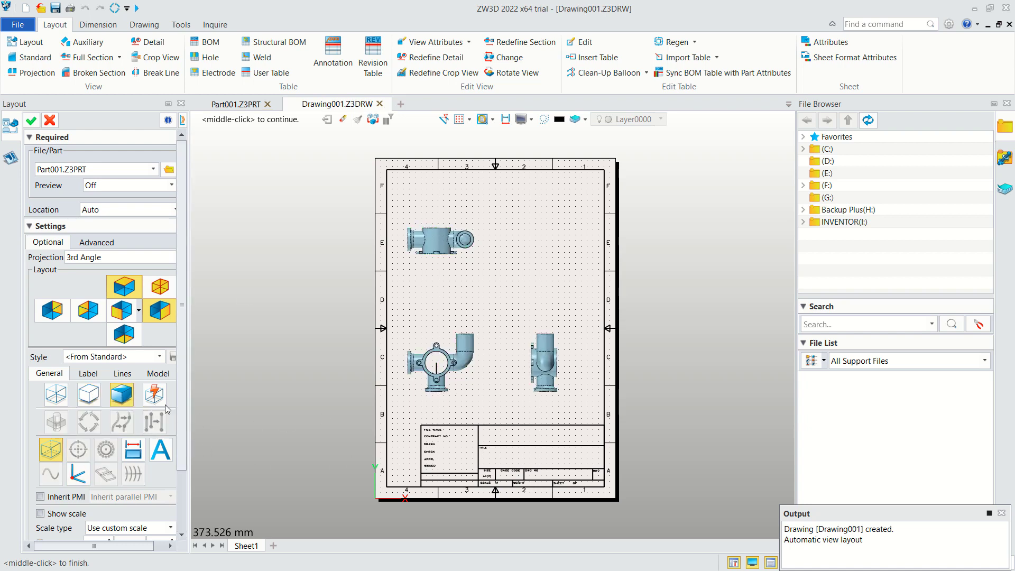
{"action": "left_click", "coordinate": [88, 399]}
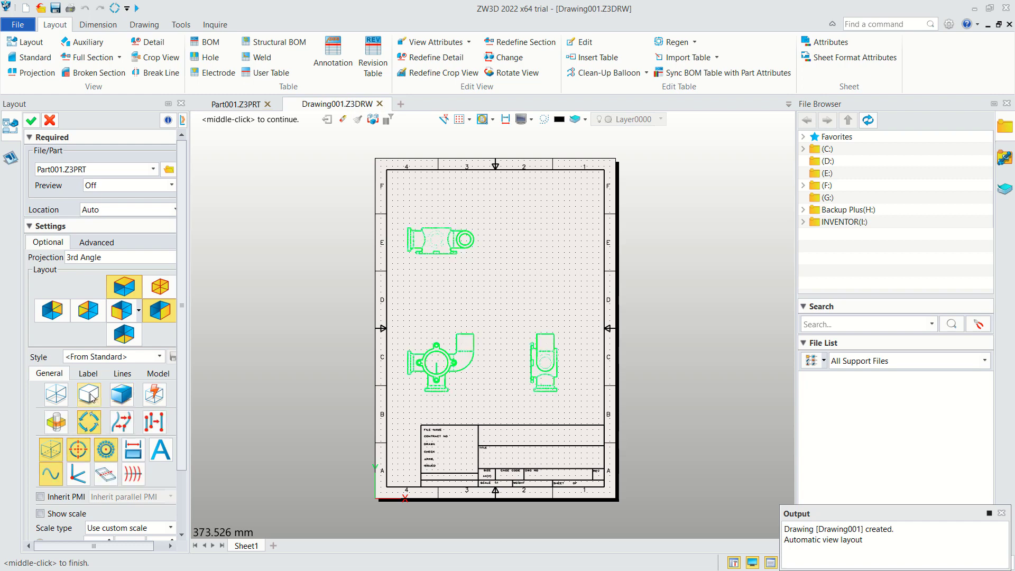
{"action": "left_click", "coordinate": [31, 120]}
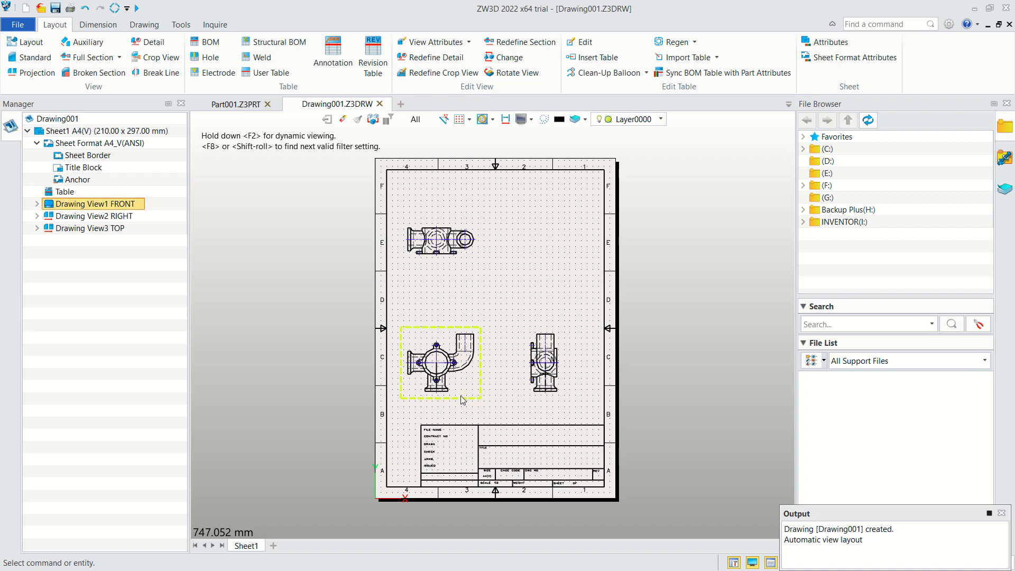
- Move the three views up and right, away from the title block, and zoom in
{"action": "left_click_drag", "start_coordinate": [462, 400], "coordinate": [479, 361]}
{"action": "scroll", "coordinate": [431, 259], "scroll_direction": "up", "scroll_amount": 2}
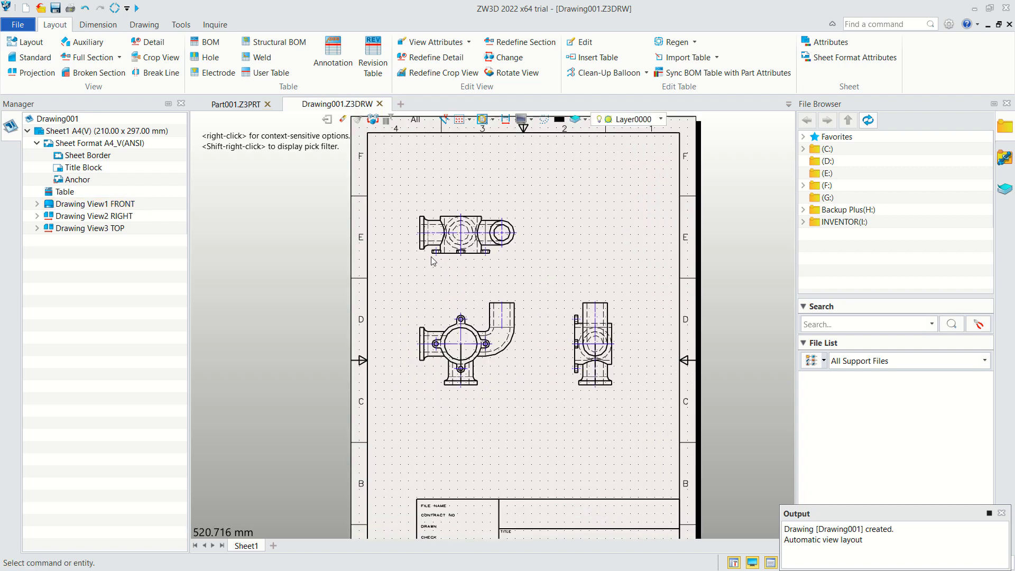
{"action": "scroll", "coordinate": [515, 317], "scroll_direction": "up", "scroll_amount": 3}
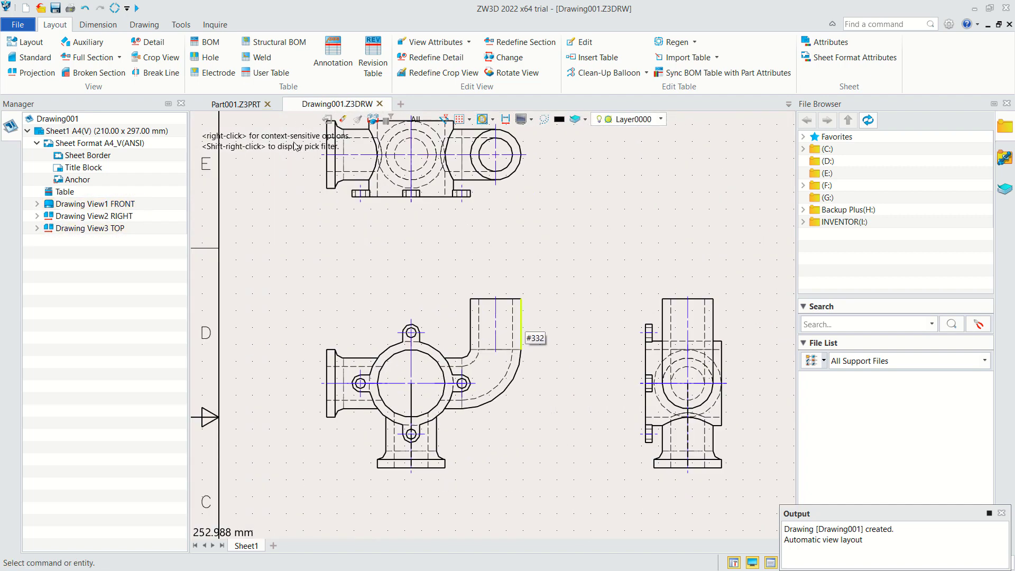
- Dimension the front view's bottom foot as 40.00, placed below it
{"action": "left_click", "coordinate": [104, 27]}
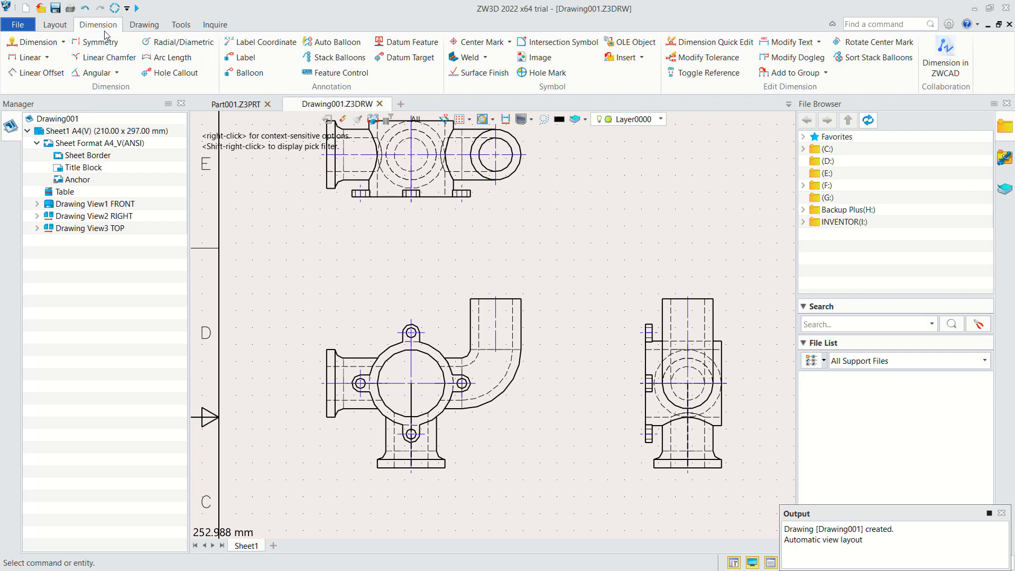
{"action": "left_click", "coordinate": [39, 42]}
{"action": "left_click", "coordinate": [377, 467]}
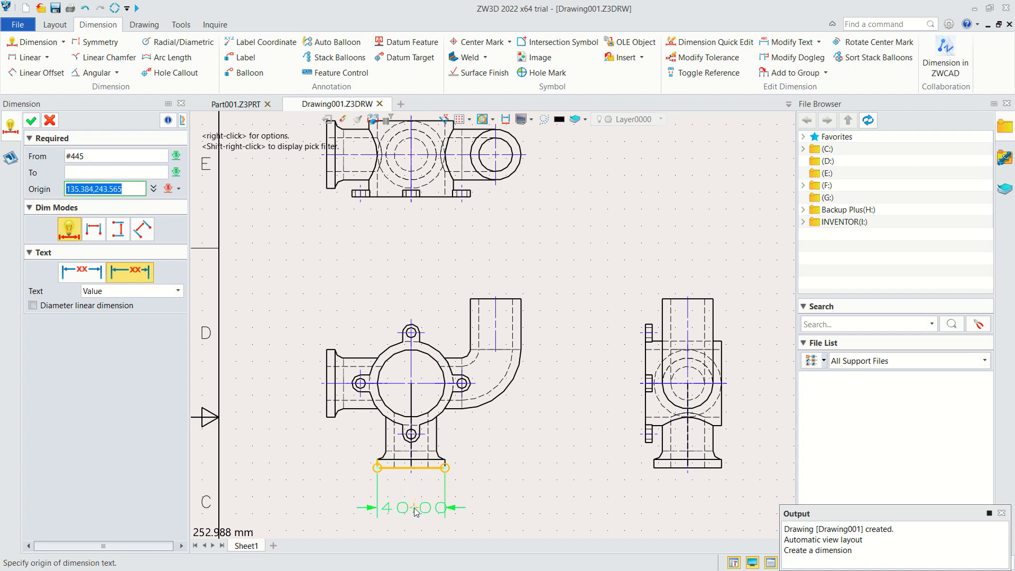
{"action": "left_click", "coordinate": [415, 510]}
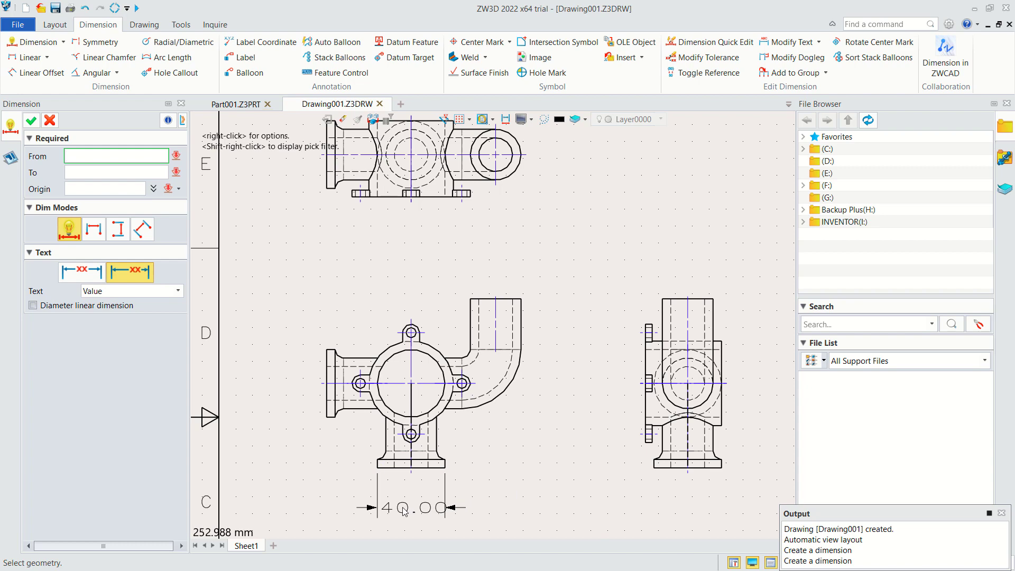
- Give the linear dimension style whole-number precision and tolerance precision, with scale factor 0.5
{"action": "left_click", "coordinate": [180, 24]}
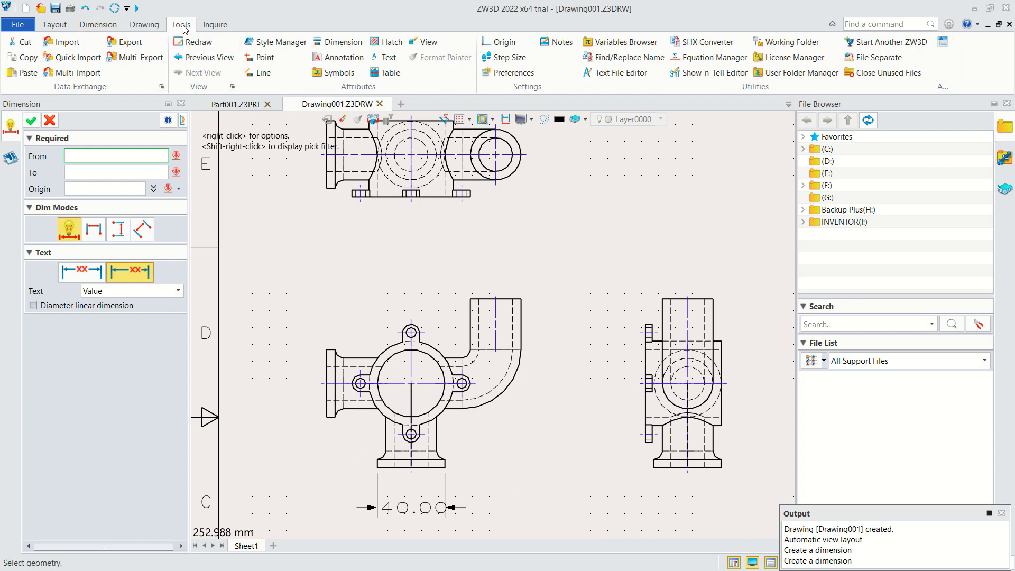
{"action": "left_click", "coordinate": [331, 46]}
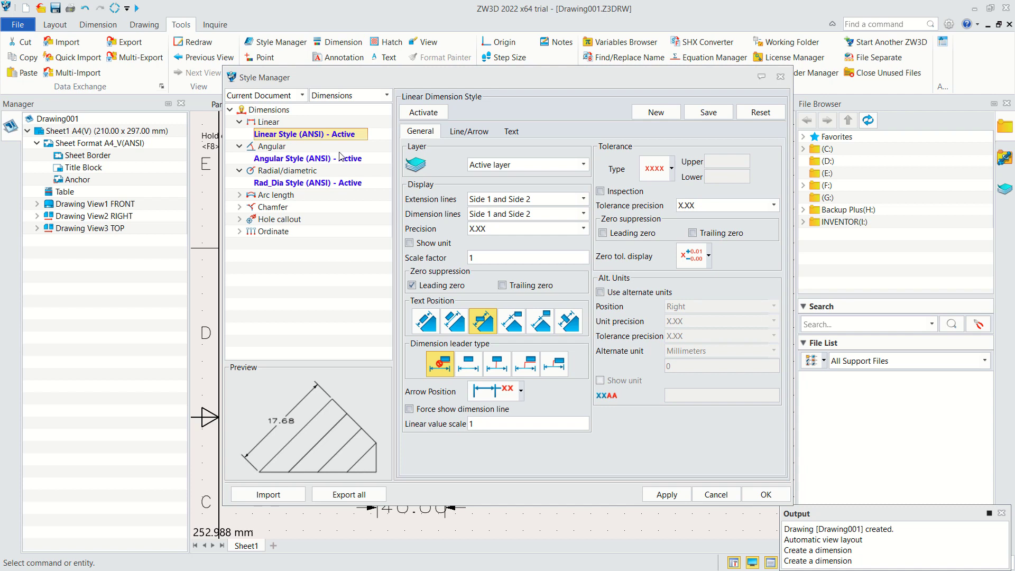
{"action": "left_click", "coordinate": [583, 228]}
{"action": "left_click", "coordinate": [565, 244]}
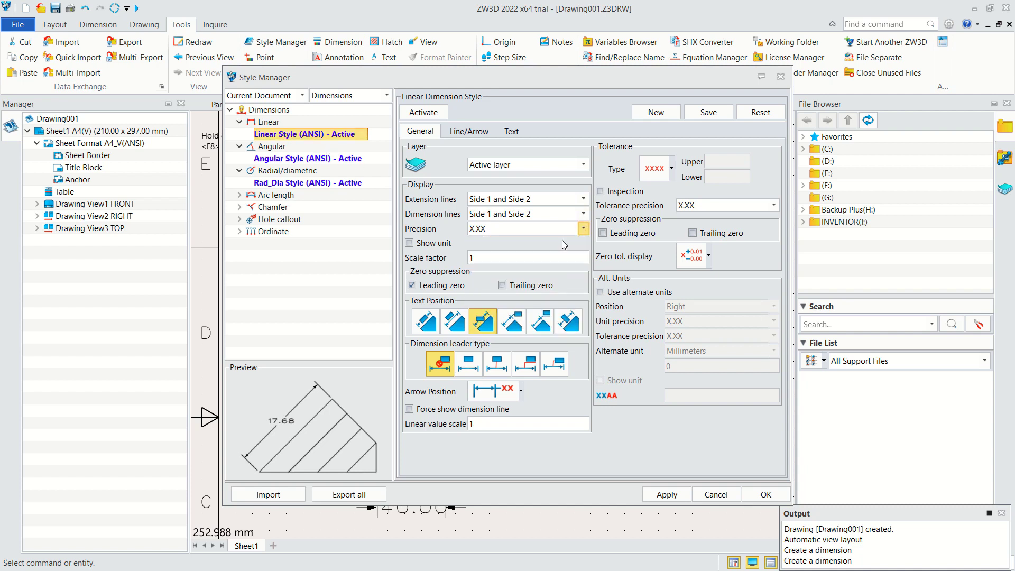
{"action": "left_click", "coordinate": [773, 205]}
{"action": "left_click", "coordinate": [735, 221]}
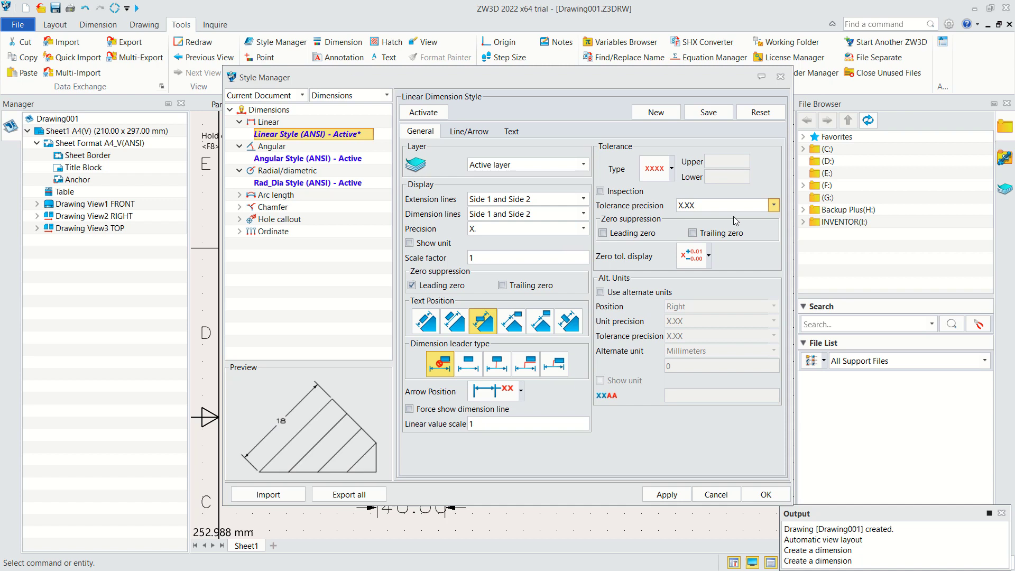
{"action": "left_click", "coordinate": [465, 262]}
{"action": "type", "text": "0.5"}
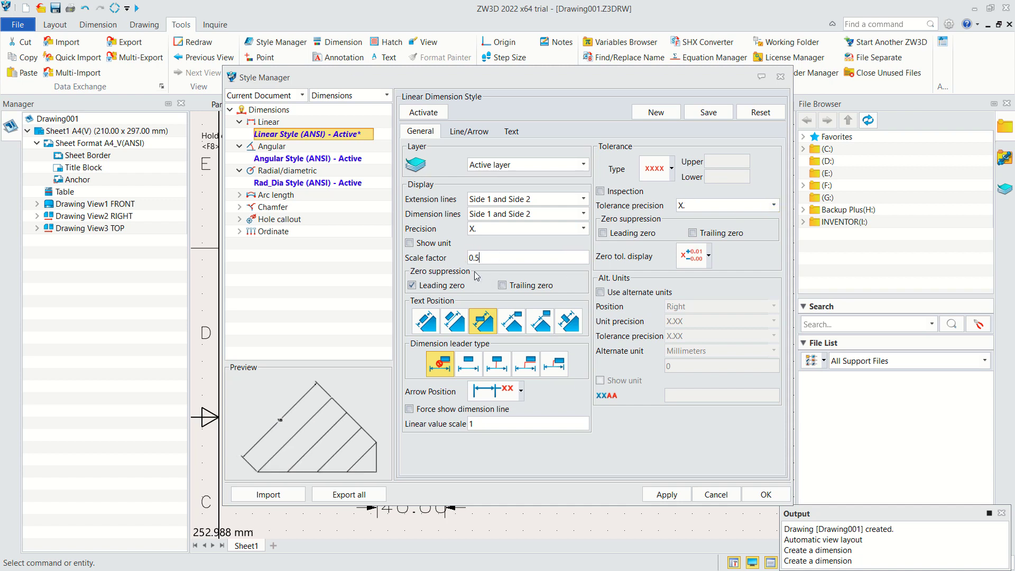
- Set the angular dimension style's tolerance precision to whole numbers
{"action": "left_click", "coordinate": [290, 160]}
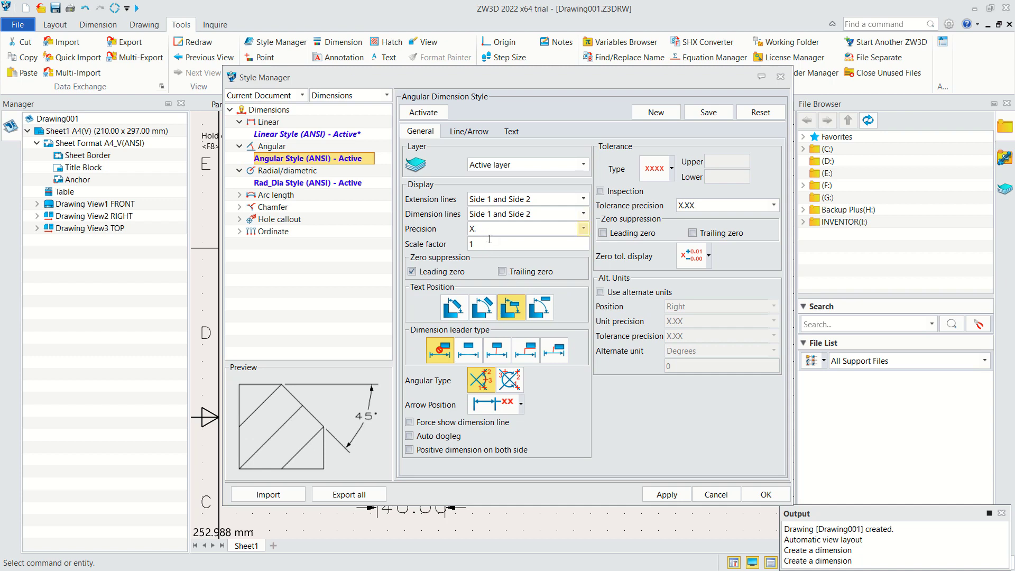
{"action": "left_click", "coordinate": [772, 207]}
{"action": "left_click", "coordinate": [754, 214]}
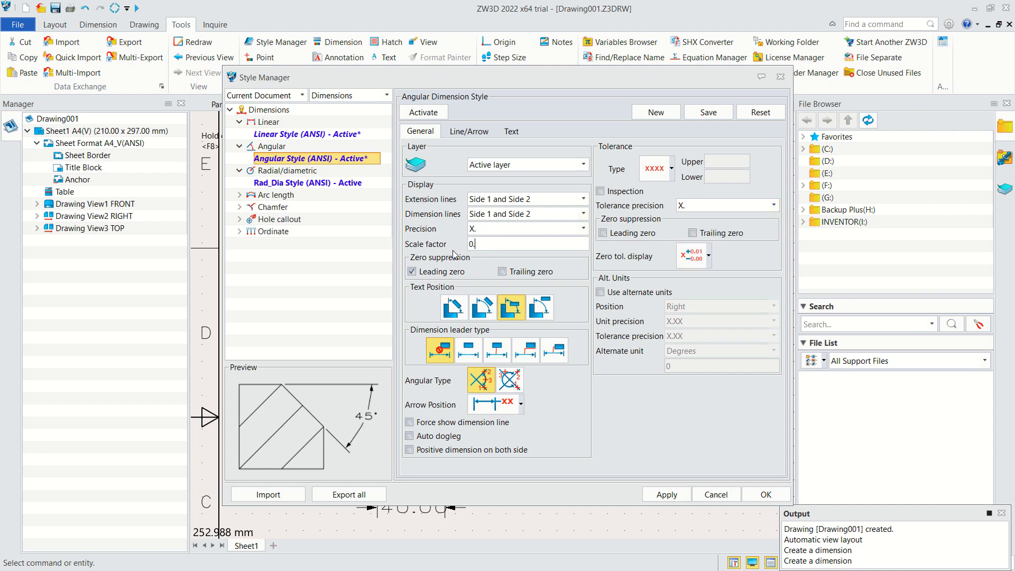
- Give the radial/diametric style whole-number precision and tolerance, scale factor 0.5, and apply
{"action": "left_click", "coordinate": [307, 182]}
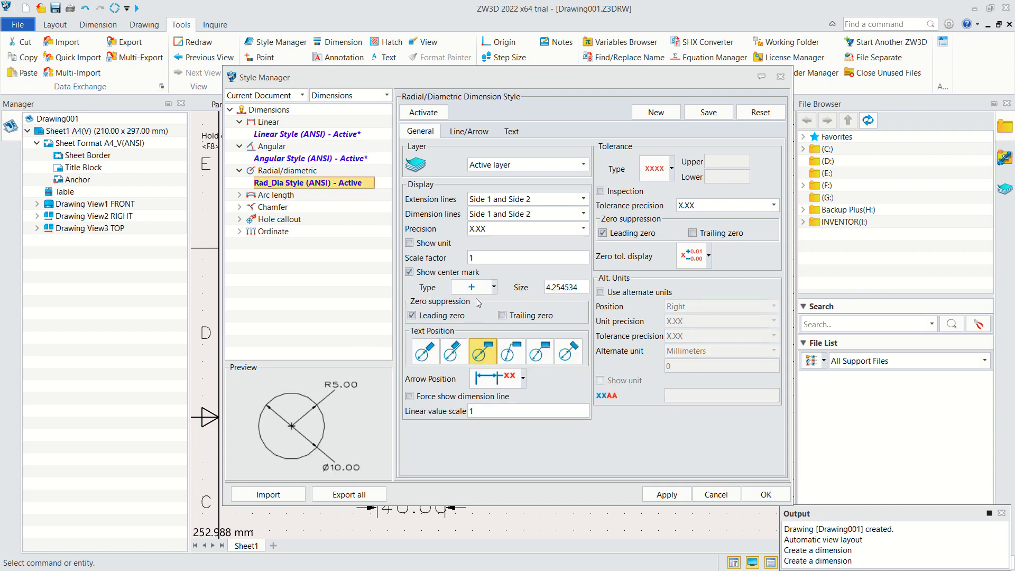
{"action": "left_click", "coordinate": [583, 229]}
{"action": "left_click", "coordinate": [505, 240]}
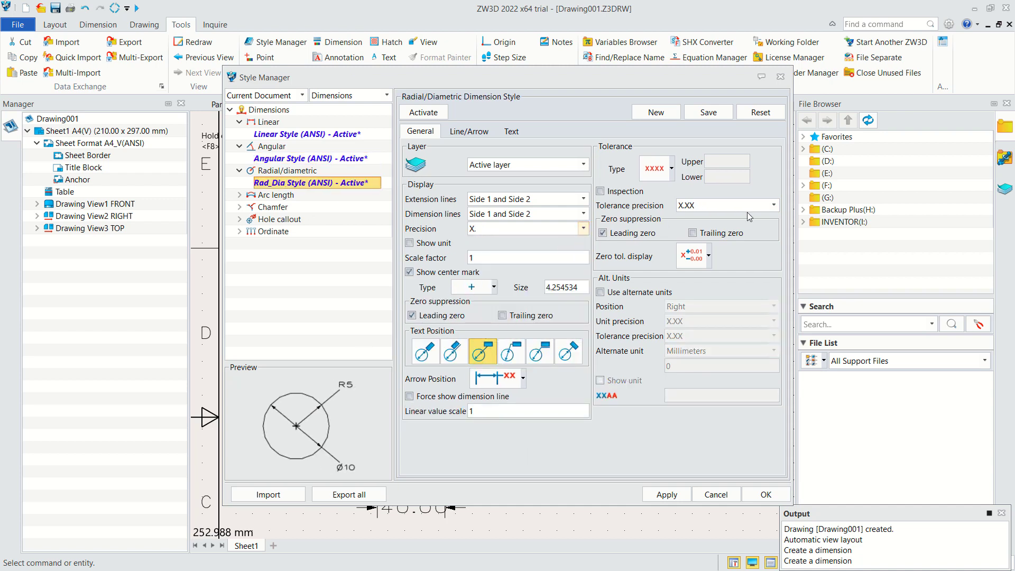
{"action": "left_click", "coordinate": [773, 205]}
{"action": "left_click", "coordinate": [697, 217]}
{"action": "type", "text": "0.5"}
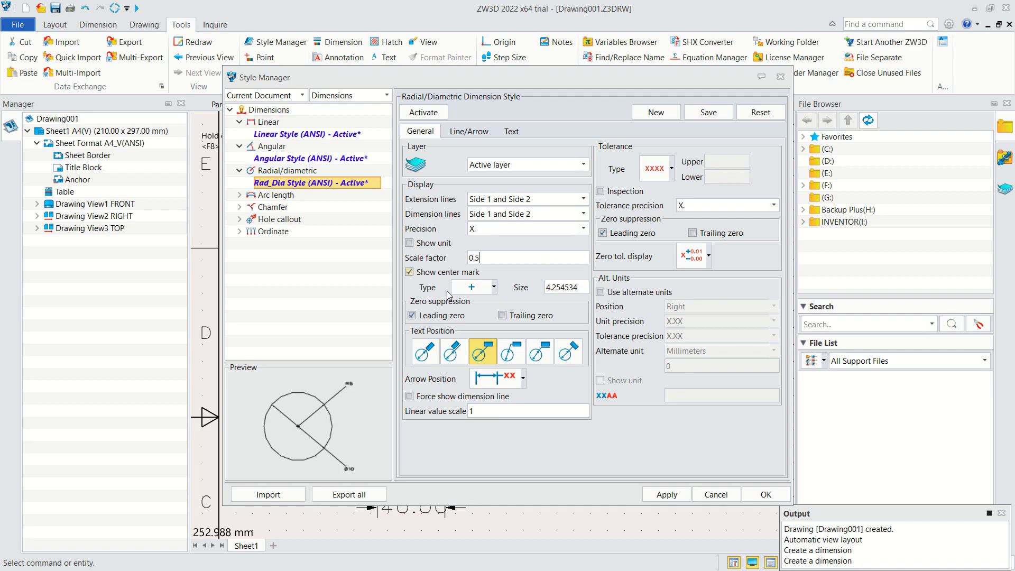
{"action": "left_click", "coordinate": [765, 495]}
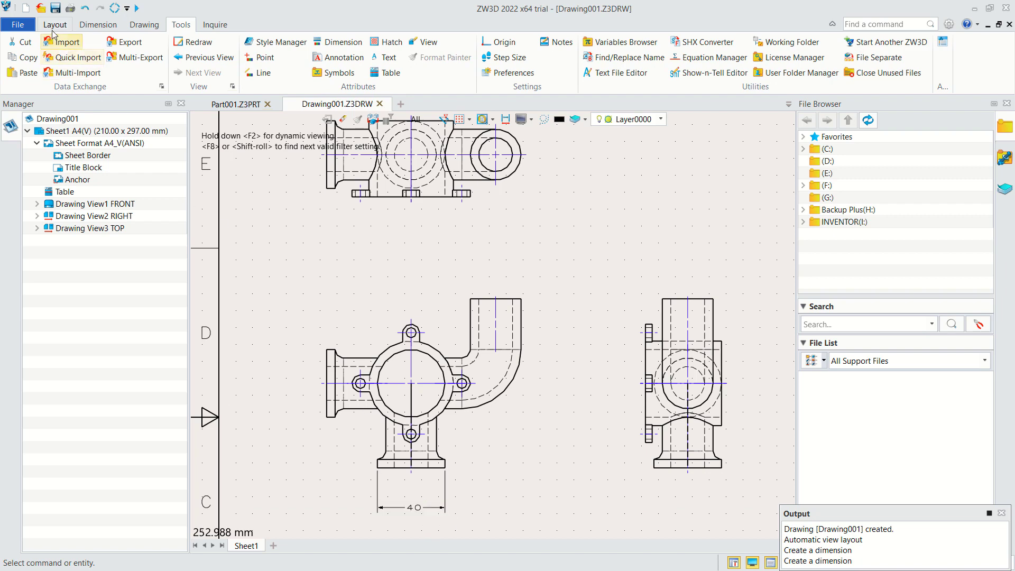
- Add an R5 radius to the top lug and an R3 radius to the small hole
{"action": "left_click", "coordinate": [93, 30]}
{"action": "left_click", "coordinate": [37, 42]}
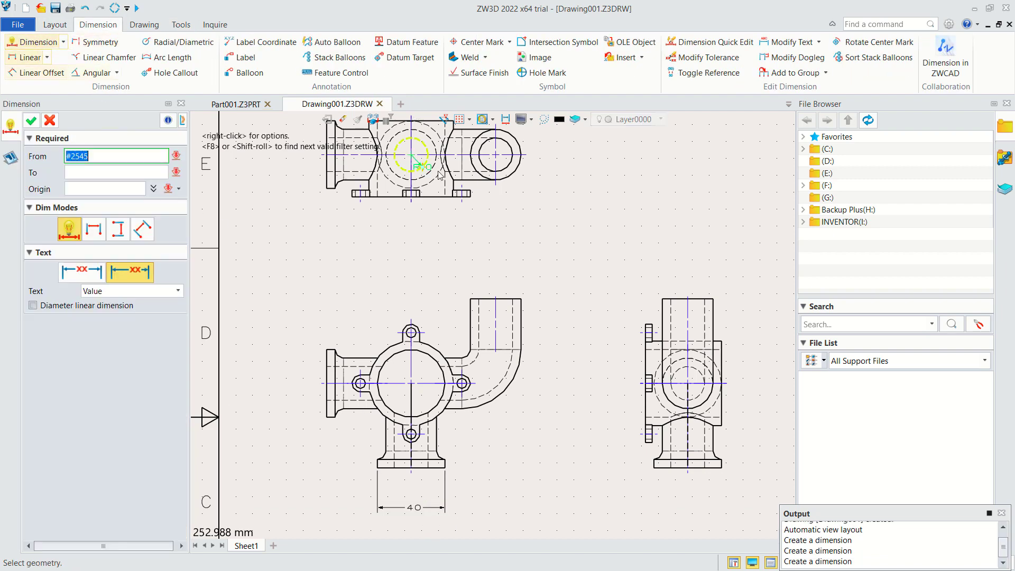
{"action": "left_click", "coordinate": [415, 322]}
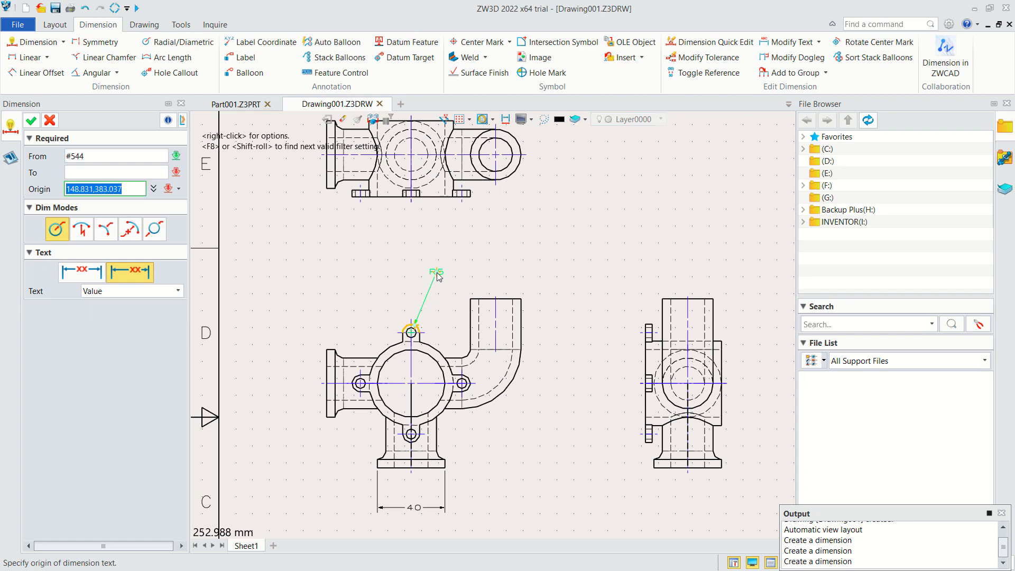
{"action": "left_click", "coordinate": [430, 289]}
{"action": "scroll", "coordinate": [413, 332], "scroll_direction": "up", "scroll_amount": 2}
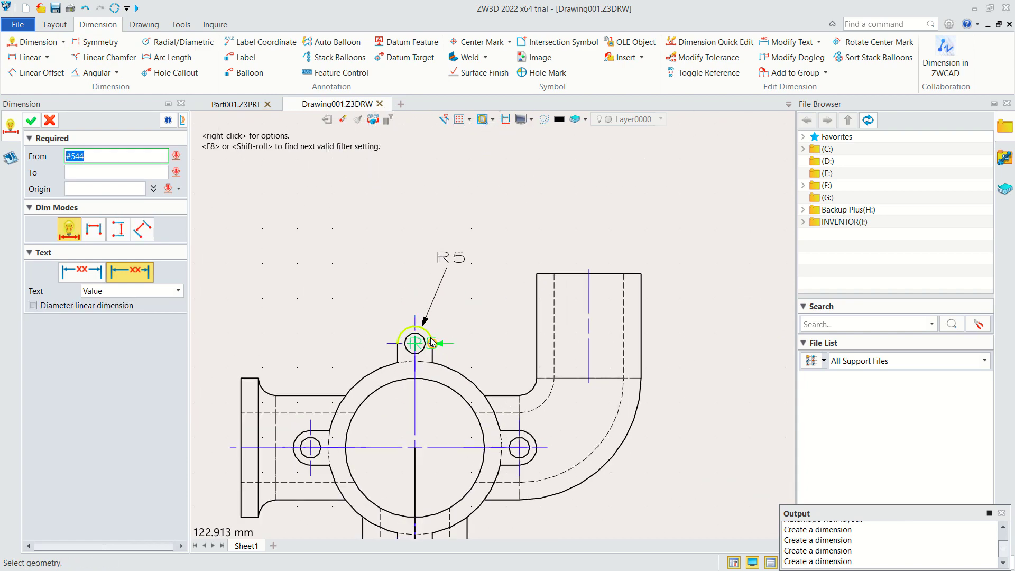
{"action": "left_click", "coordinate": [420, 339]}
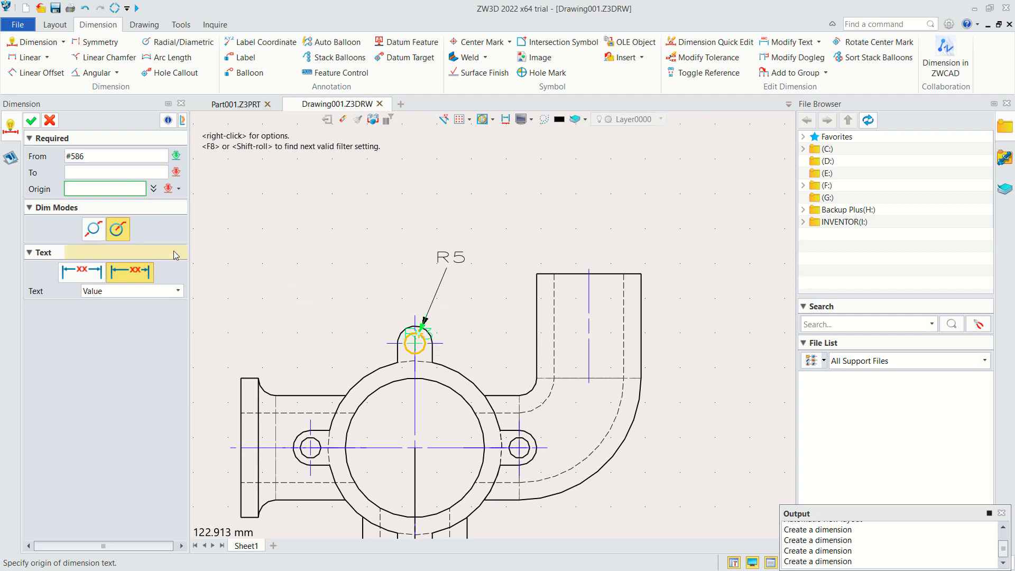
{"action": "left_click", "coordinate": [93, 229]}
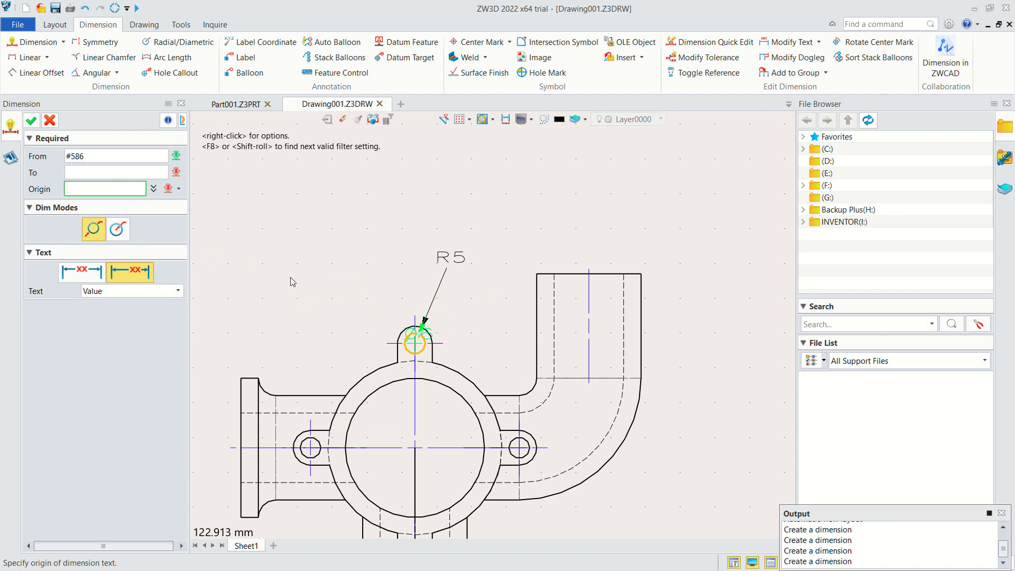
{"action": "left_click", "coordinate": [119, 230]}
{"action": "left_click", "coordinate": [480, 286]}
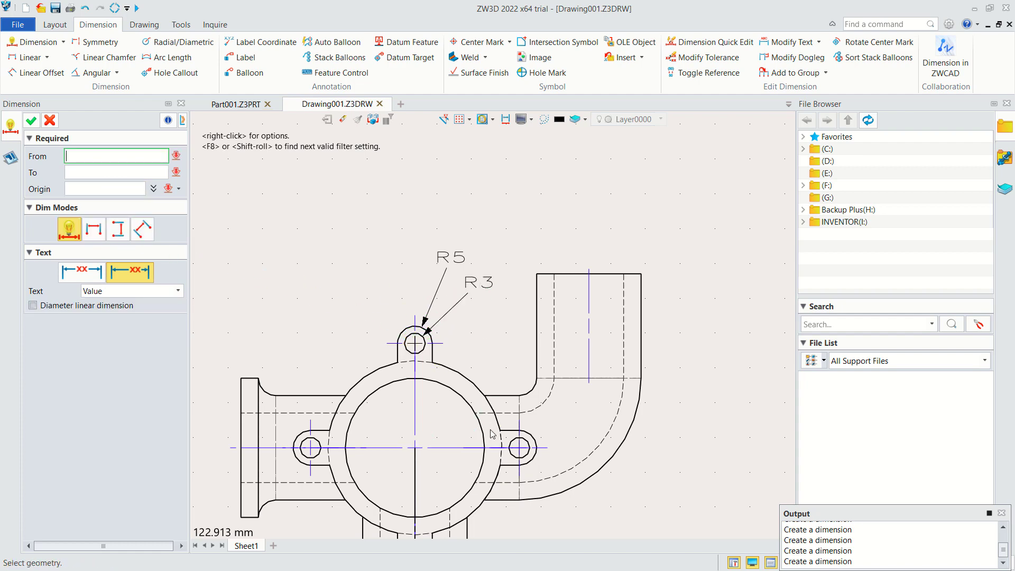
{"action": "scroll", "coordinate": [370, 296], "scroll_direction": "up", "scroll_amount": 1}
{"action": "scroll", "coordinate": [328, 301], "scroll_direction": "down", "scroll_amount": 2}
- Add a vertical 40 across the left flange and an R25 radius on the outer circle
{"action": "left_click", "coordinate": [331, 304]}
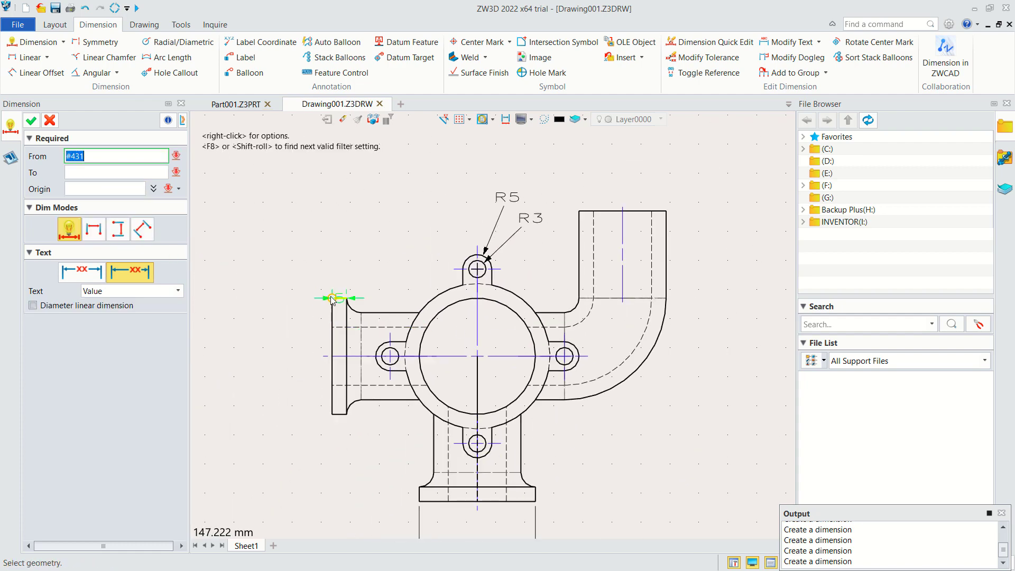
{"action": "left_click", "coordinate": [326, 424]}
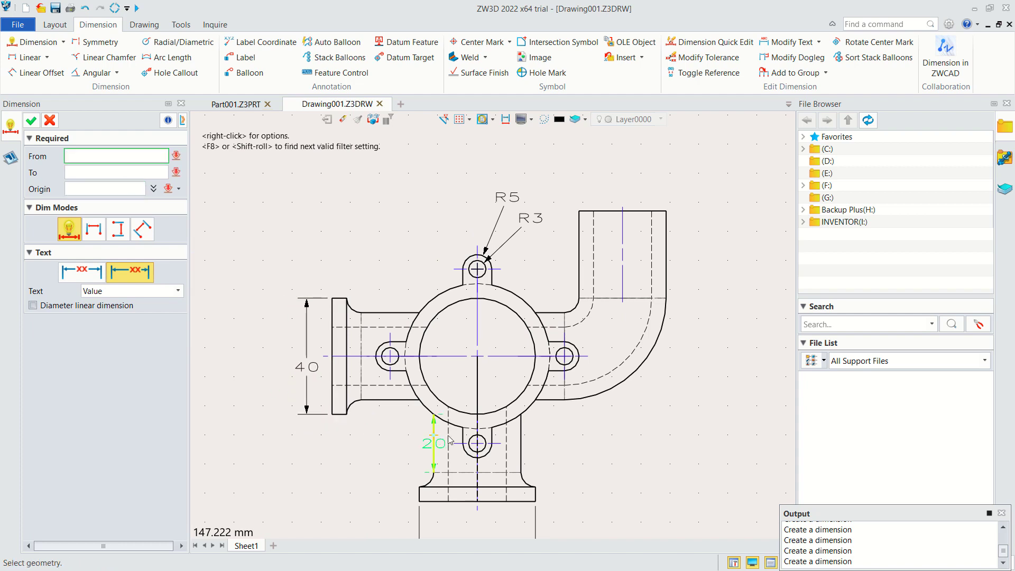
{"action": "left_click", "coordinate": [518, 396]}
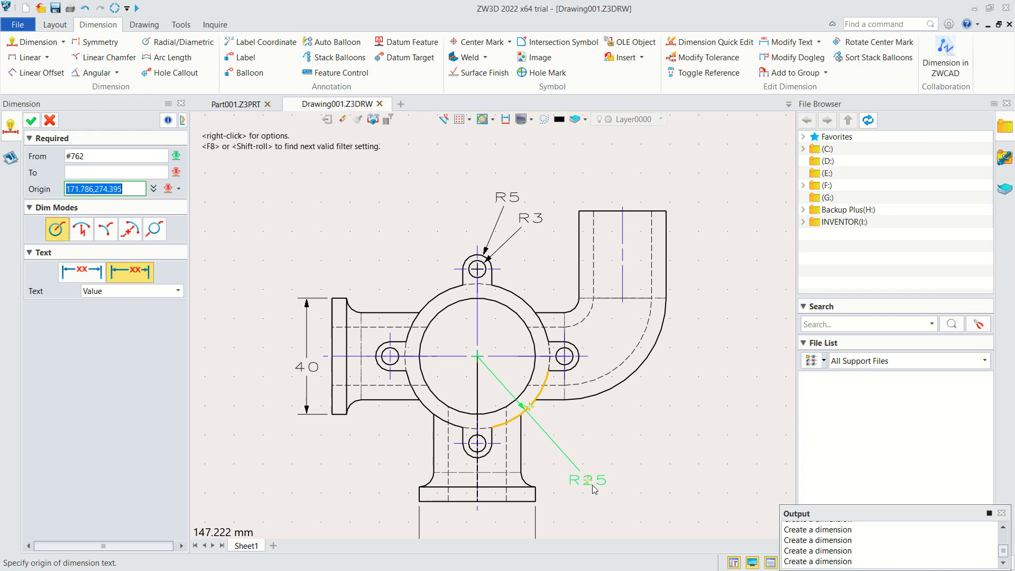
{"action": "left_click", "coordinate": [588, 491]}
- Dimension the inner circle with an R20 radius
{"action": "left_click", "coordinate": [535, 403]}
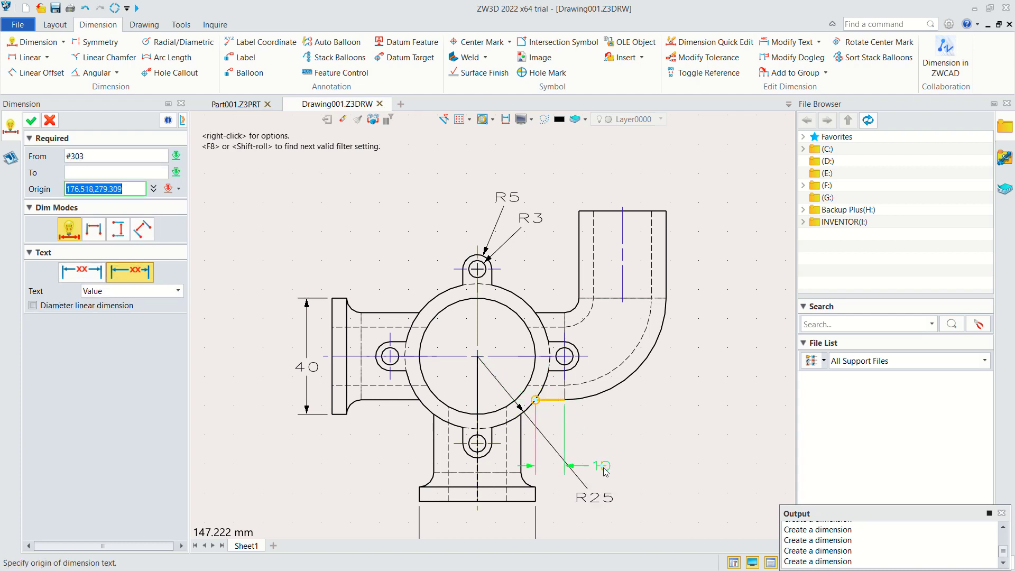
{"action": "key", "text": "Escape"}
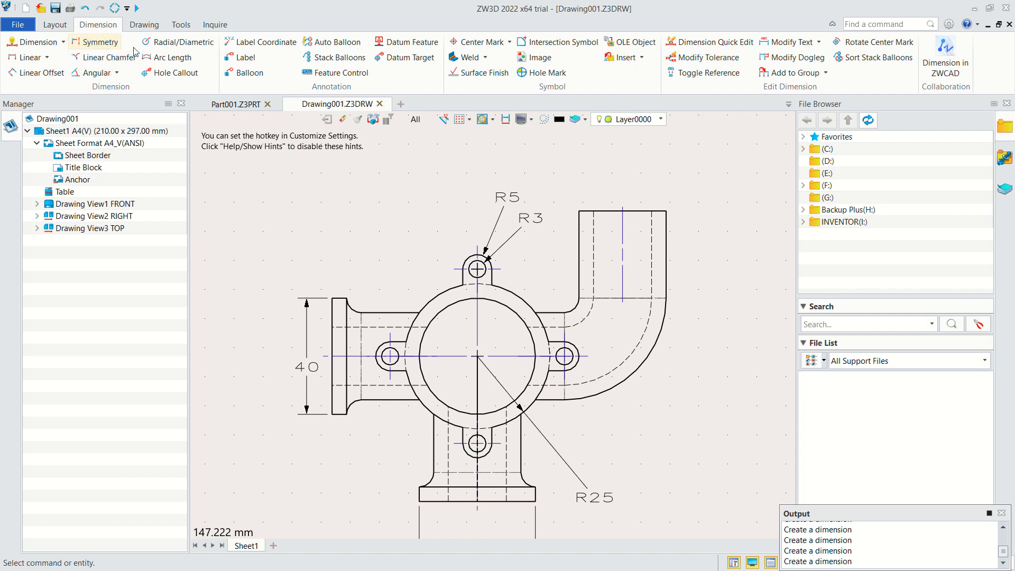
{"action": "left_click", "coordinate": [36, 43]}
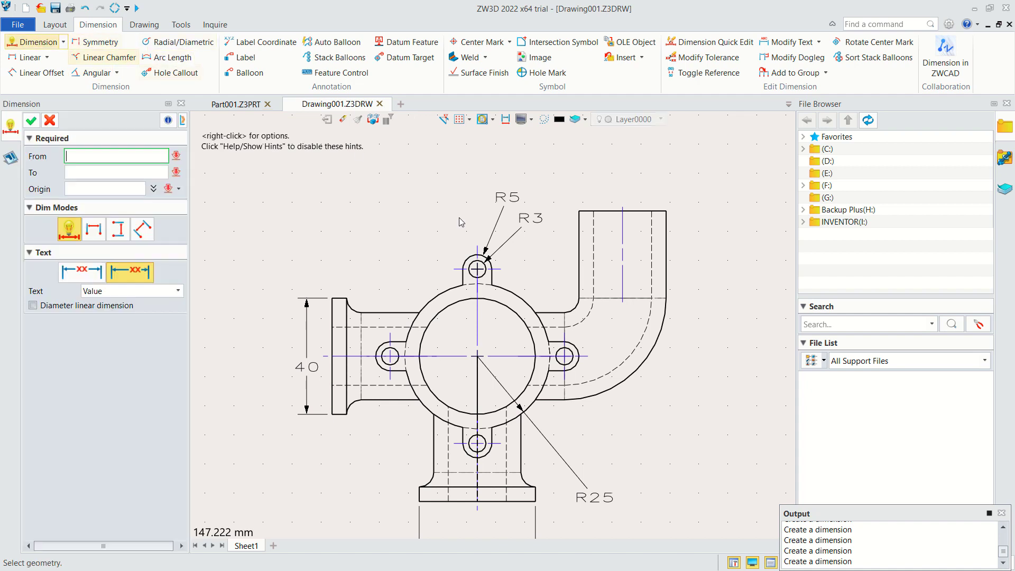
{"action": "left_click", "coordinate": [529, 406]}
{"action": "key", "text": "Escape"}
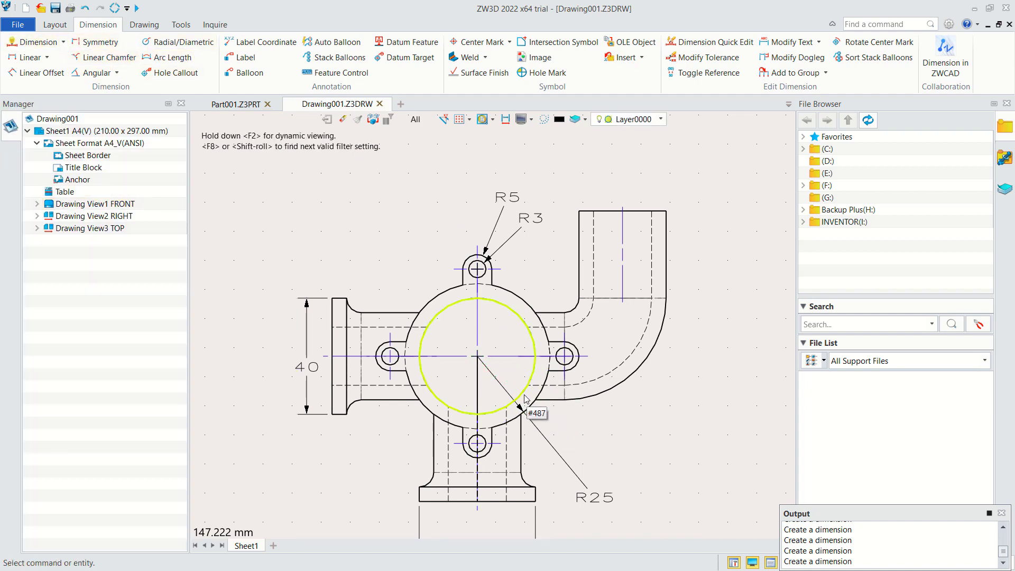
{"action": "left_click", "coordinate": [37, 42]}
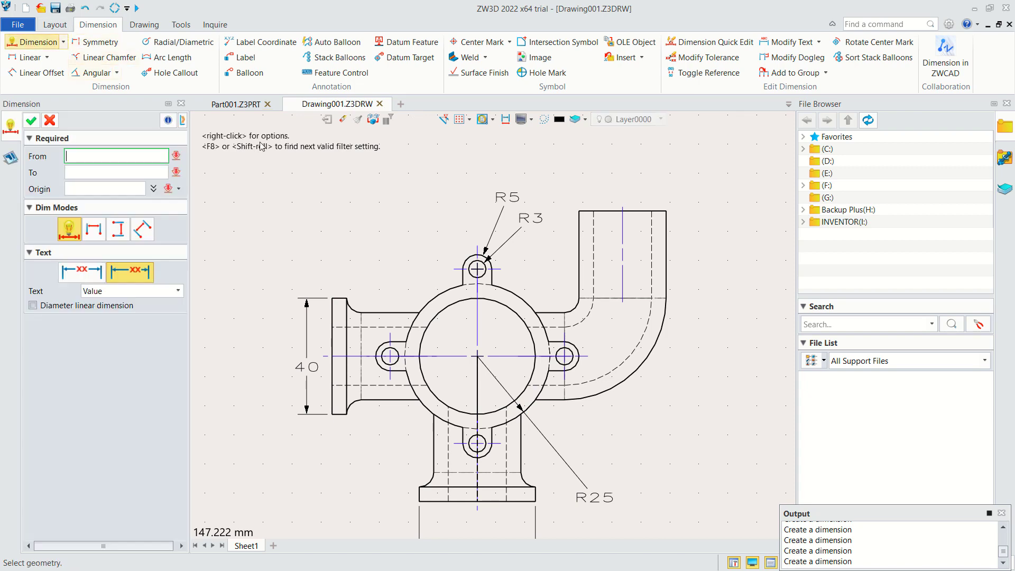
{"action": "left_click", "coordinate": [530, 404]}
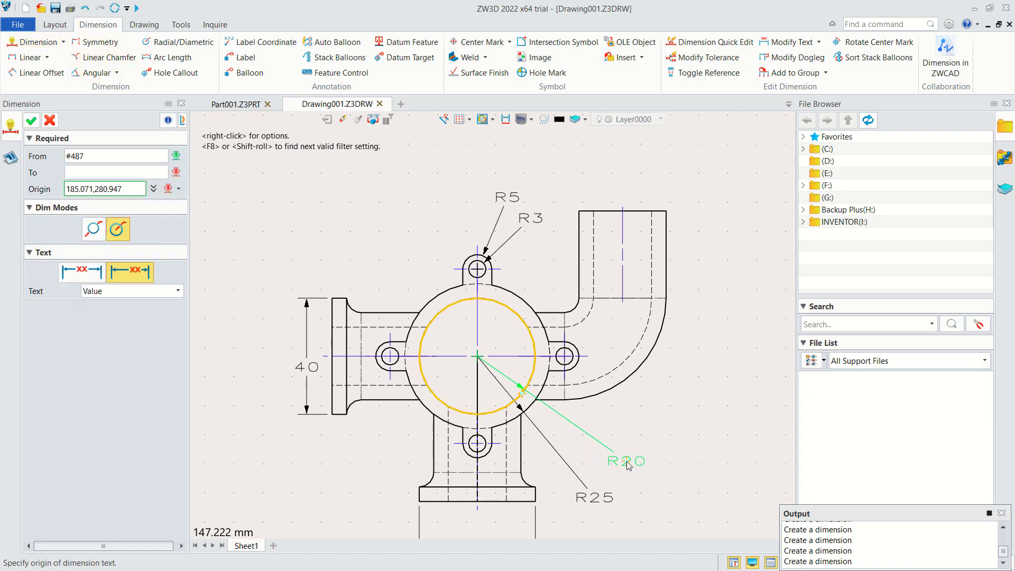
{"action": "left_click", "coordinate": [631, 465]}
- Bring the right-side view into sight and pick its bottom edge for dimensioning
{"action": "scroll", "coordinate": [687, 416], "scroll_direction": "down", "scroll_amount": 2}
{"action": "middle_click_drag", "start_coordinate": [687, 415], "coordinate": [414, 324]}
{"action": "left_click", "coordinate": [545, 397]}
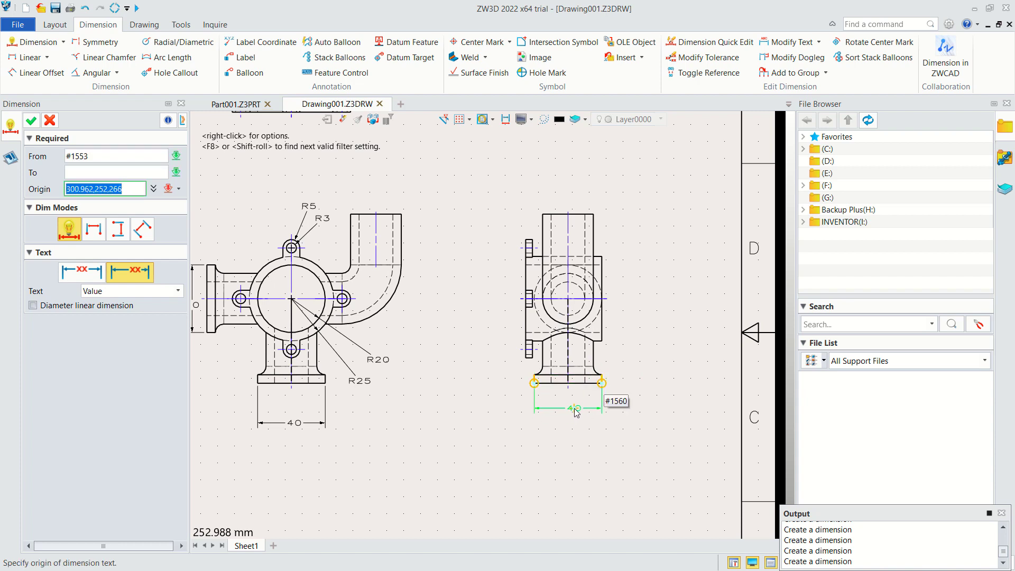
- Give the right view a horizontal 40 width below and a vertical 70 height beside it
{"action": "left_click", "coordinate": [574, 407]}
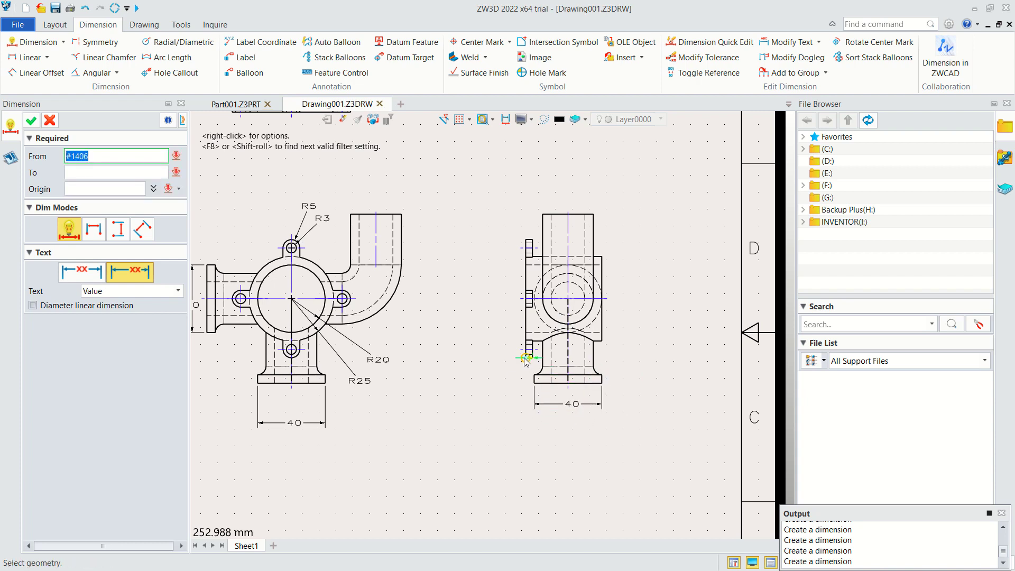
{"action": "left_click", "coordinate": [527, 357]}
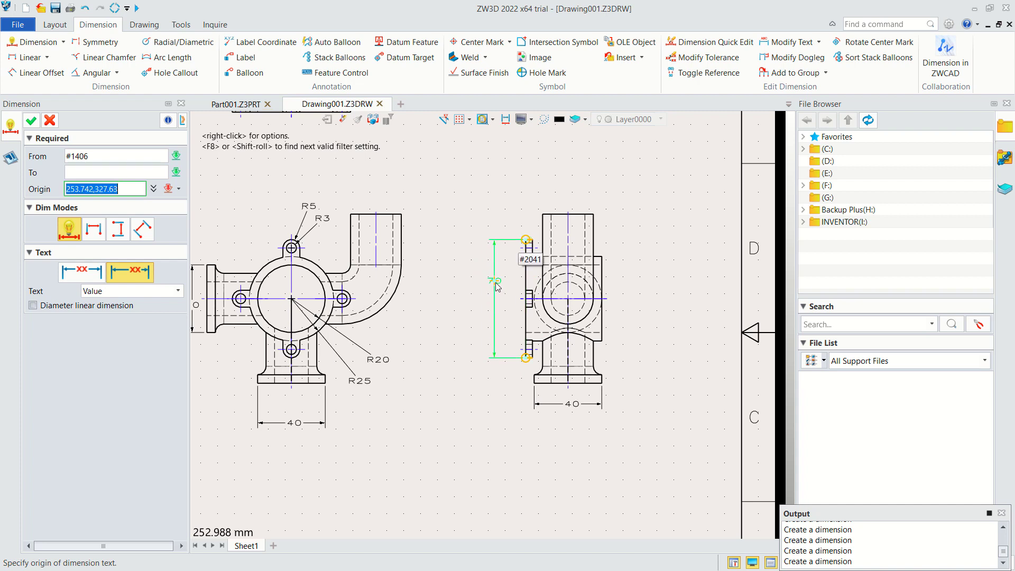
{"action": "left_click", "coordinate": [508, 299]}
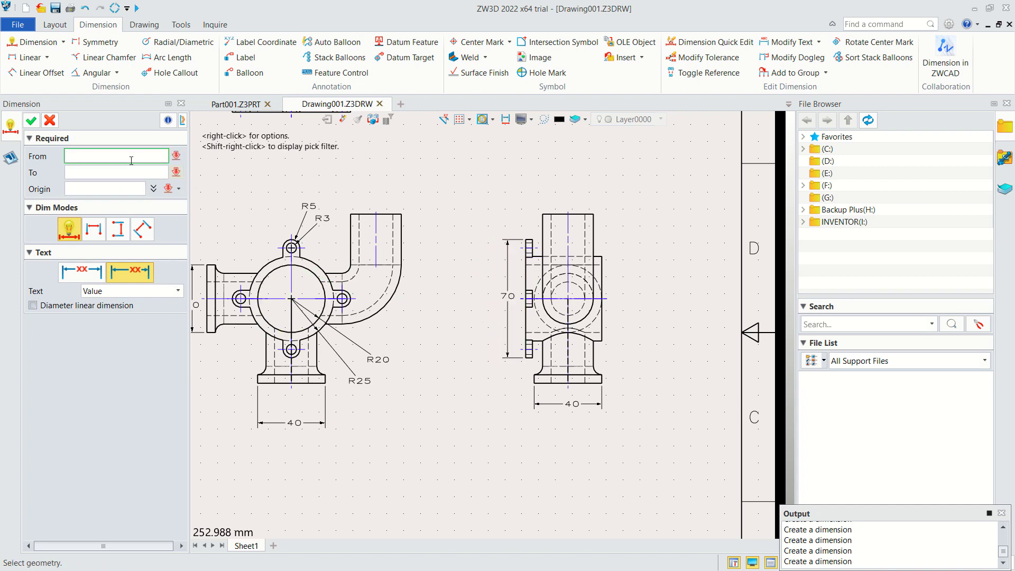
{"action": "left_click", "coordinate": [50, 120]}
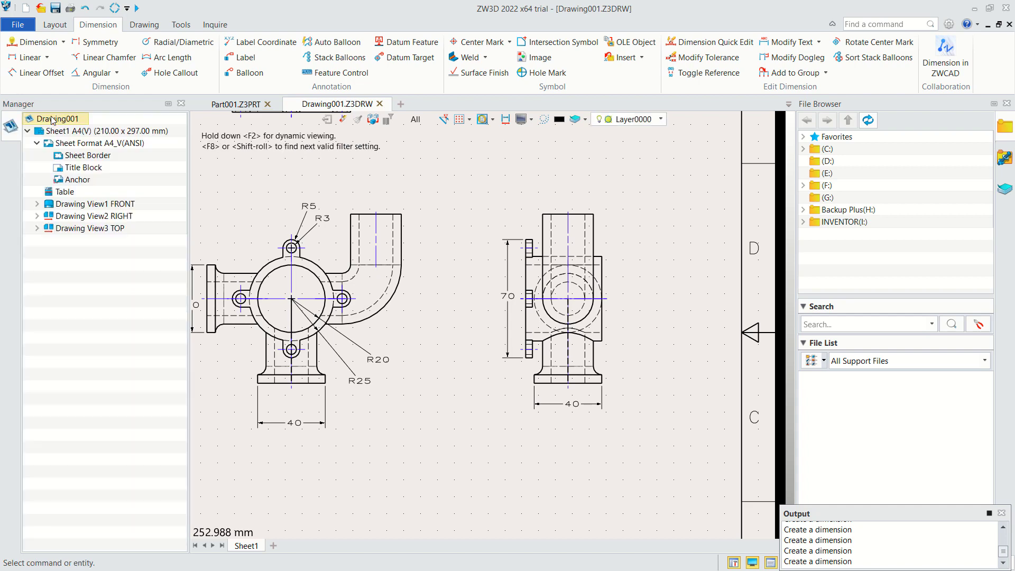
- Auto-dimension the right view from a common origin with vertical baselines, re-picking the origin point
{"action": "left_click", "coordinate": [64, 43]}
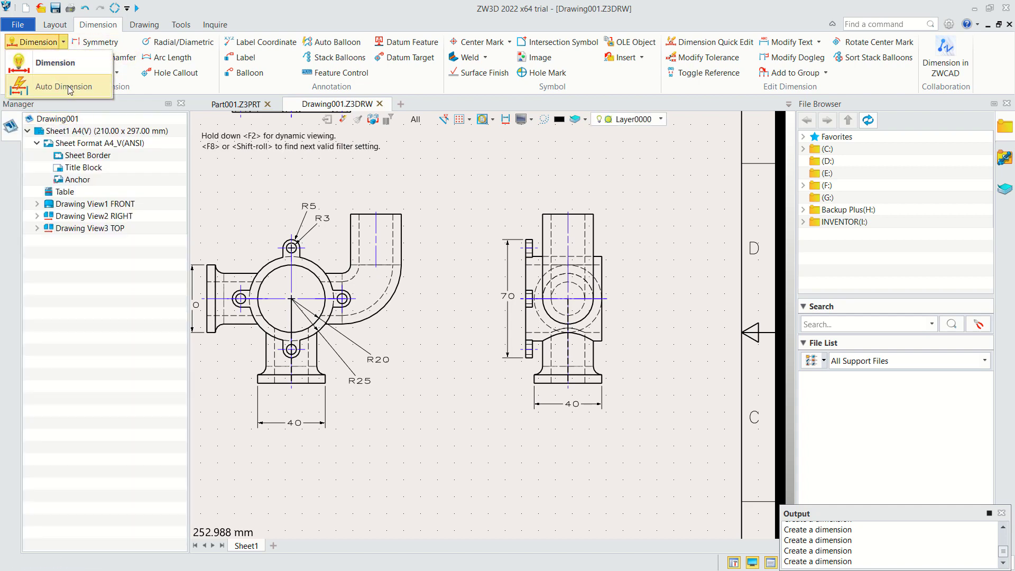
{"action": "left_click", "coordinate": [58, 86]}
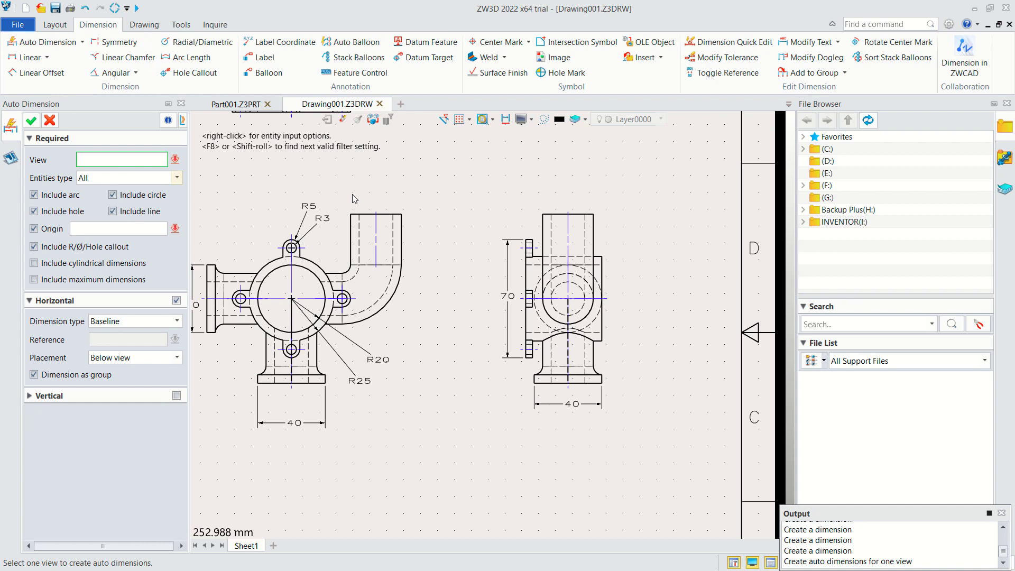
{"action": "left_click", "coordinate": [565, 313]}
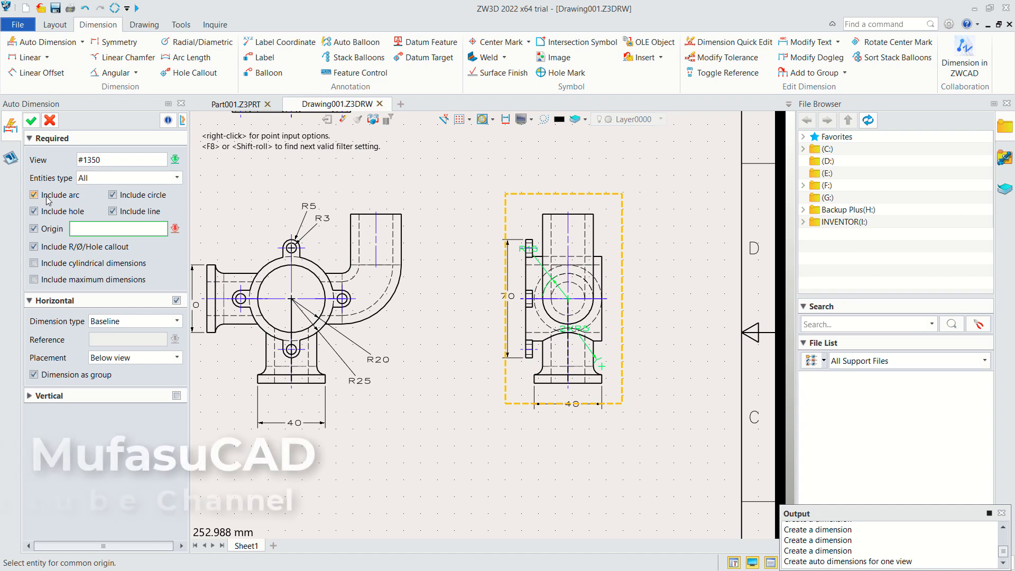
{"action": "left_click", "coordinate": [34, 229]}
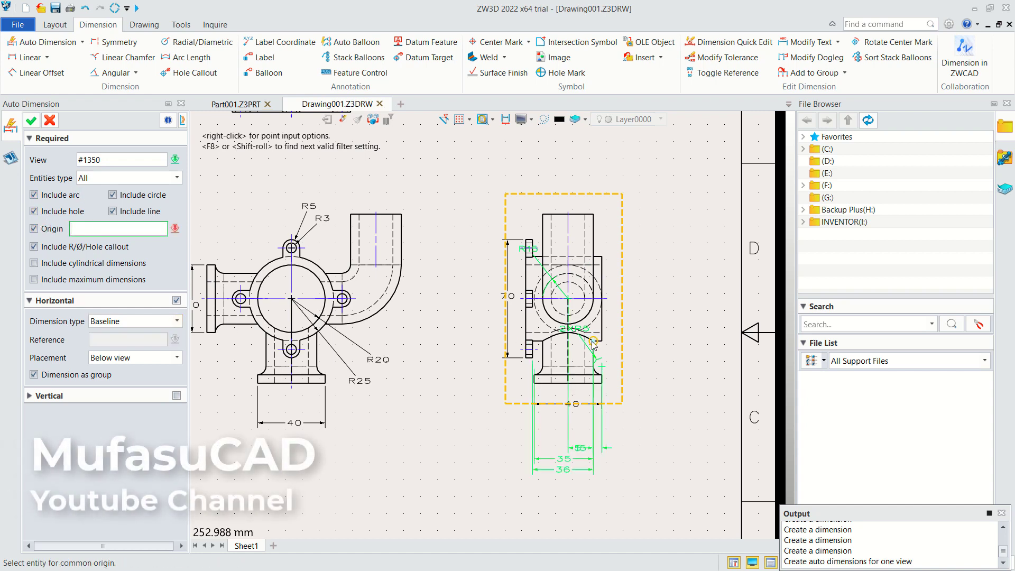
{"action": "left_click", "coordinate": [585, 385]}
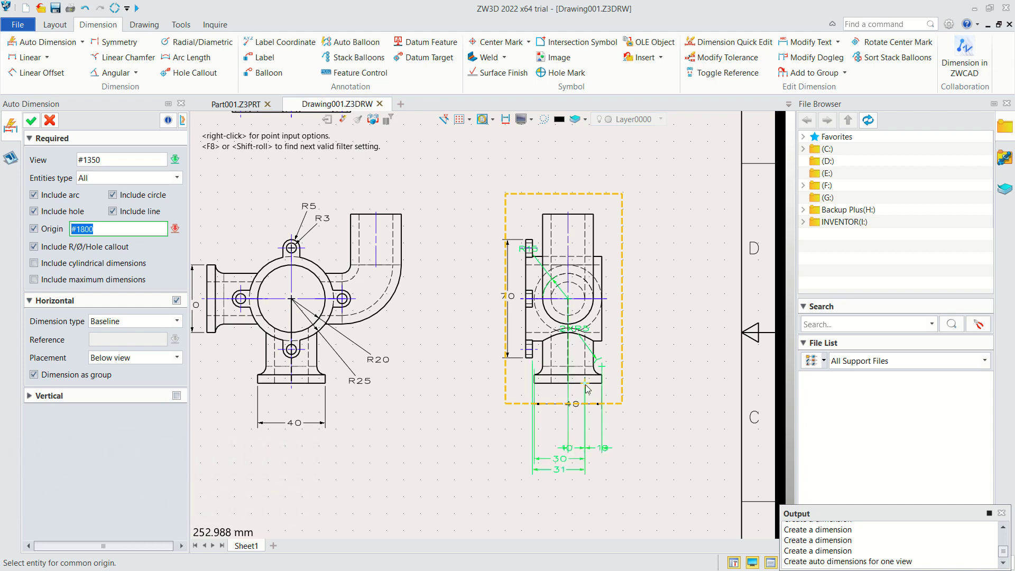
{"action": "left_click", "coordinate": [582, 384]}
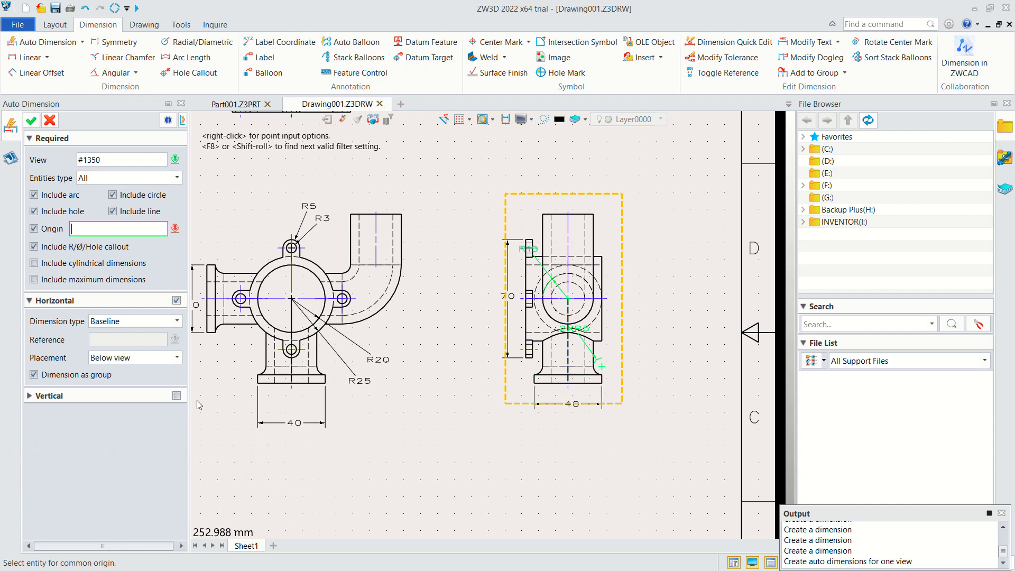
{"action": "left_click", "coordinate": [176, 396]}
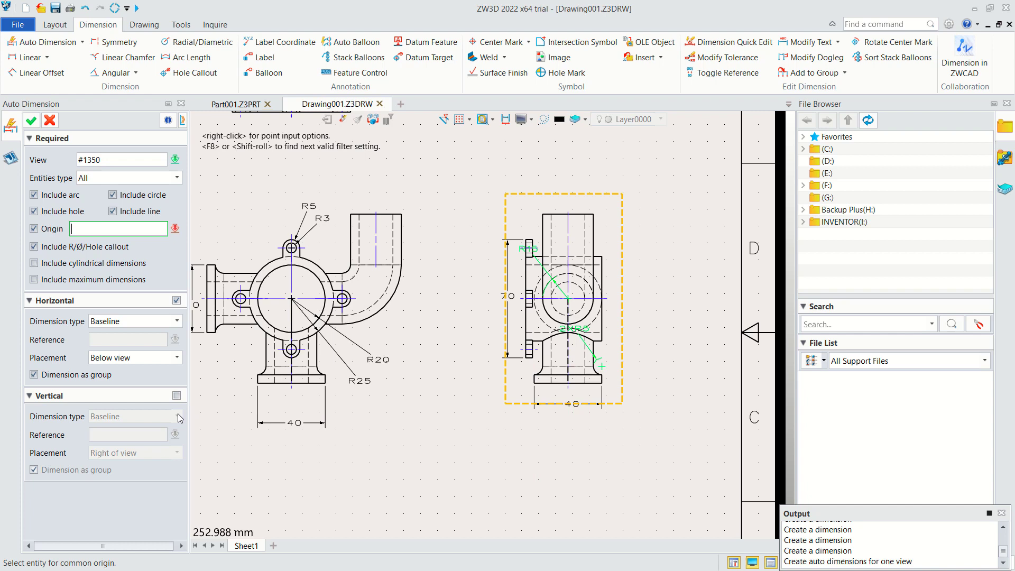
{"action": "left_click", "coordinate": [602, 258]}
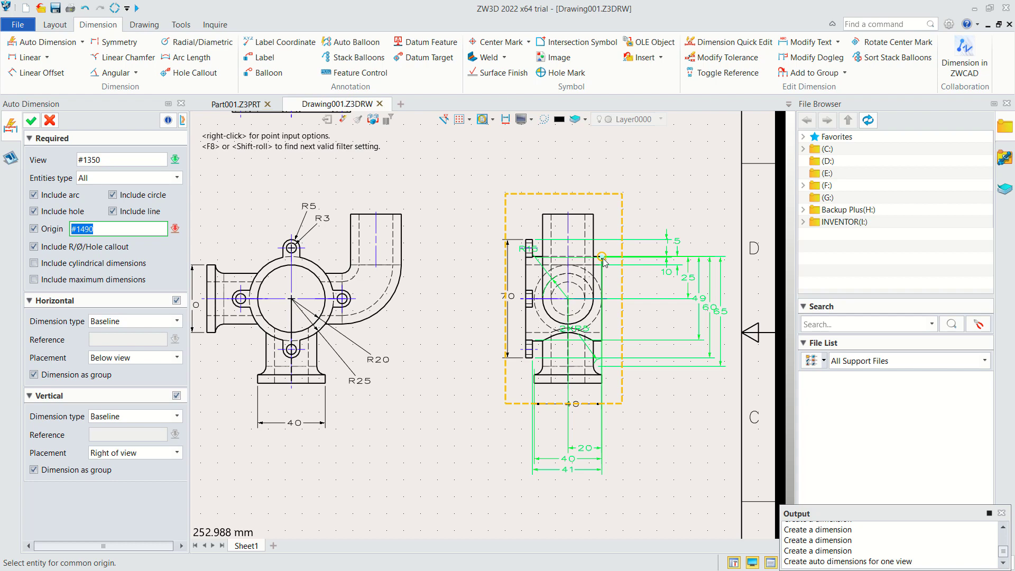
{"action": "middle_click", "coordinate": [604, 263]}
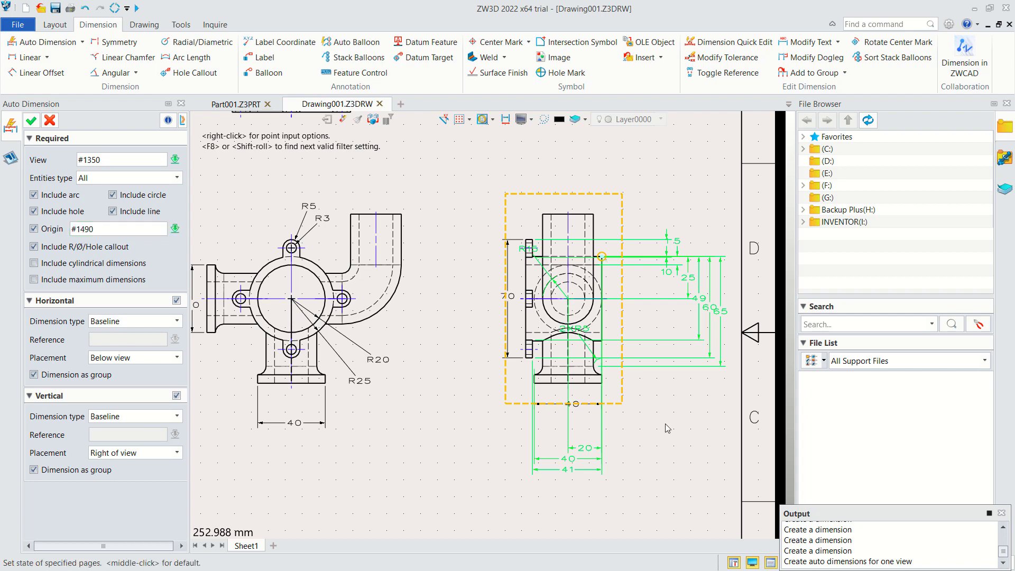
- Commit the right view's auto dimensions and move the 41 dimension stack lower
{"action": "left_click", "coordinate": [30, 120]}
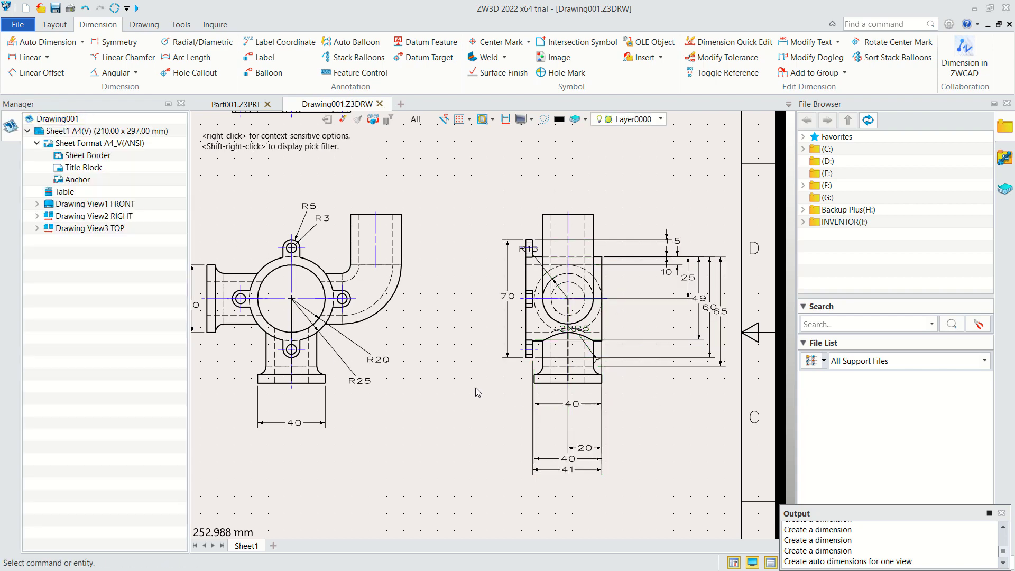
{"action": "left_click", "coordinate": [669, 248]}
{"action": "key", "text": "Escape"}
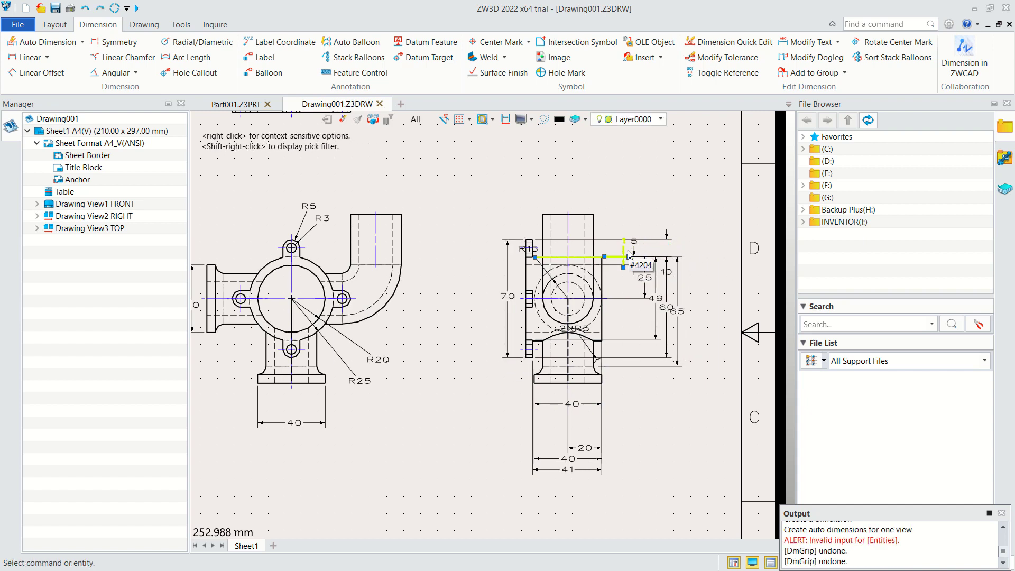
{"action": "left_click", "coordinate": [593, 469]}
{"action": "left_click", "coordinate": [591, 439]}
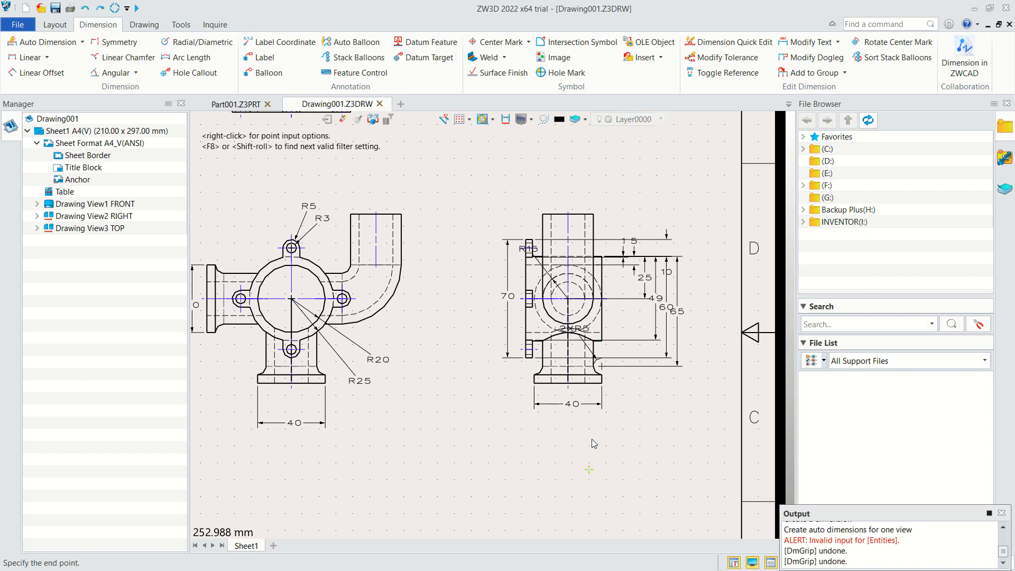
- Move the 2XR5 label below right and the R15 label above left of the view
{"action": "left_click", "coordinate": [577, 327]}
{"action": "left_click", "coordinate": [634, 408]}
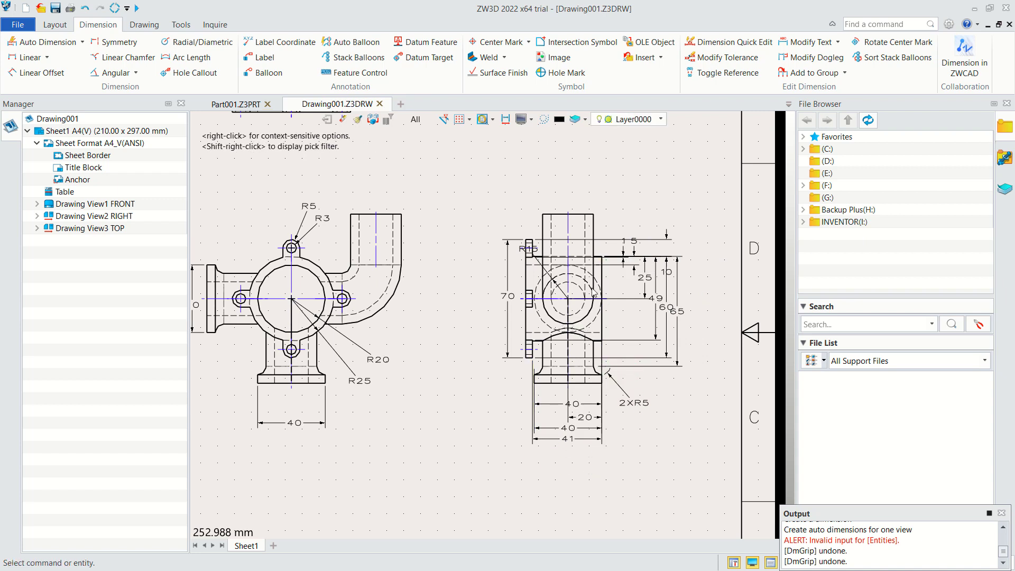
{"action": "left_click", "coordinate": [526, 248]}
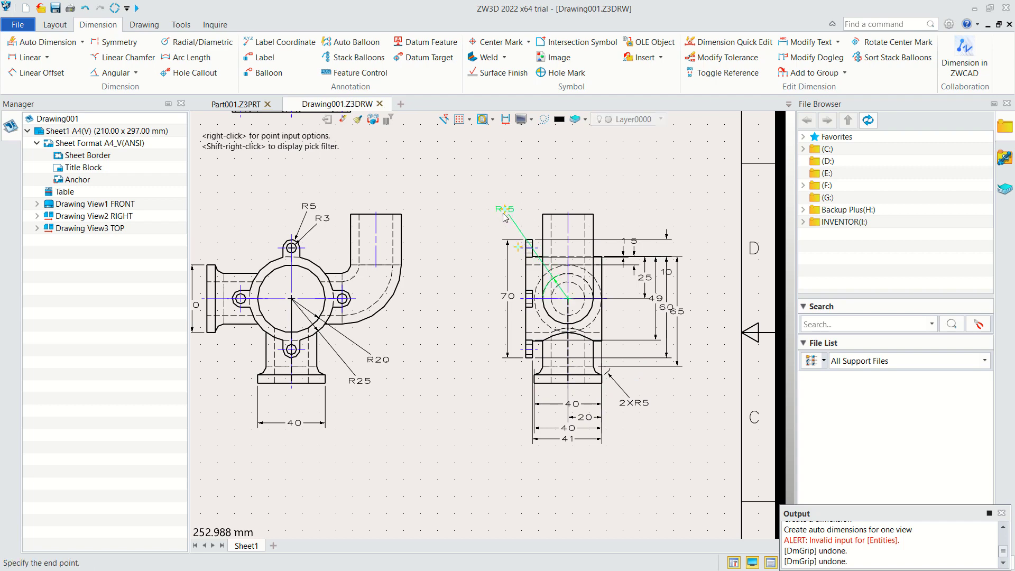
{"action": "left_click", "coordinate": [506, 217]}
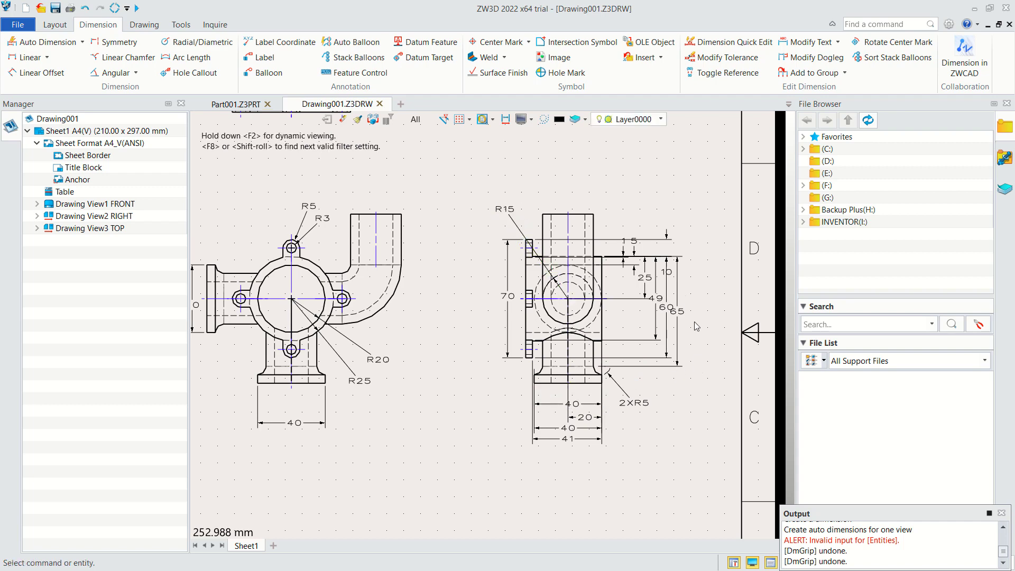
{"action": "scroll", "coordinate": [632, 273], "scroll_direction": "down", "scroll_amount": 1}
{"action": "middle_click_drag", "start_coordinate": [355, 127], "coordinate": [427, 274]}
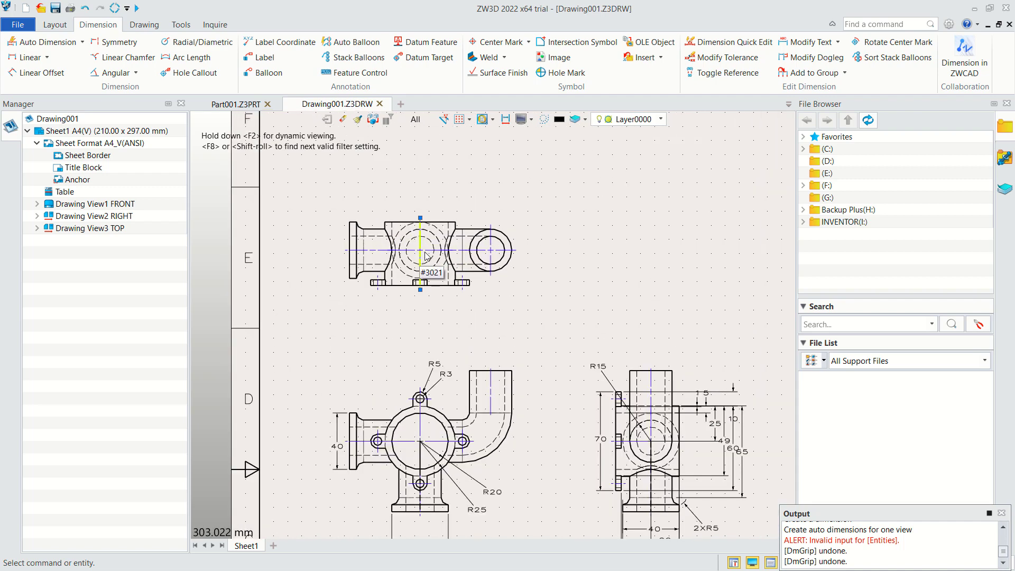
- Auto-dimension the top view using the right-hand circle's centre as the origin
{"action": "left_click", "coordinate": [41, 42]}
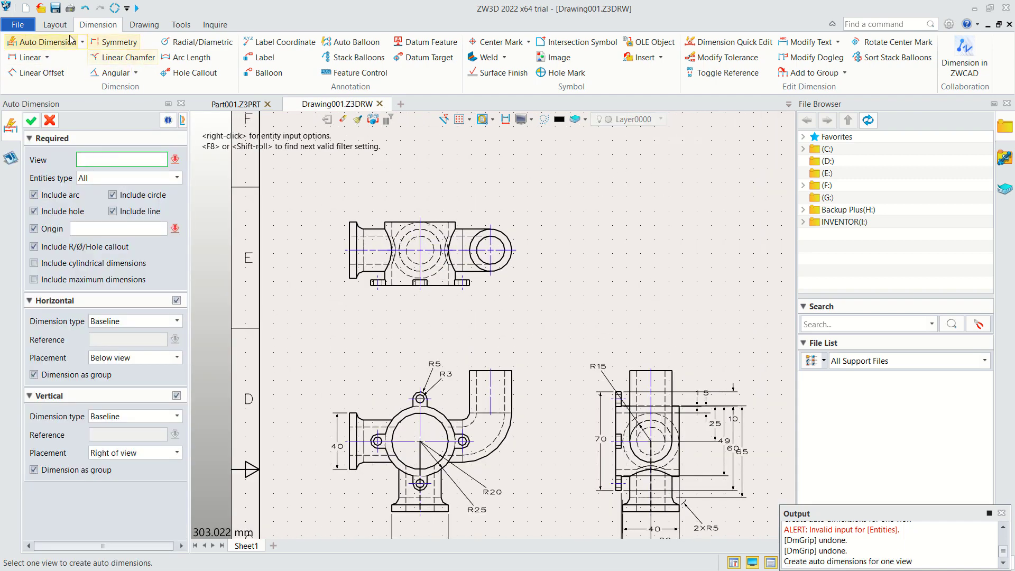
{"action": "left_click", "coordinate": [422, 295]}
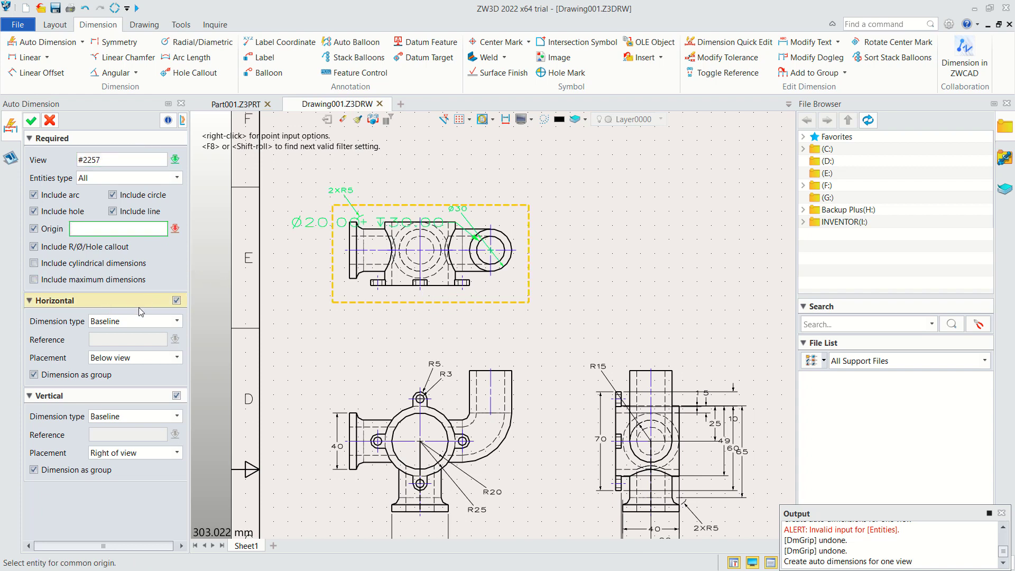
{"action": "left_click", "coordinate": [485, 245]}
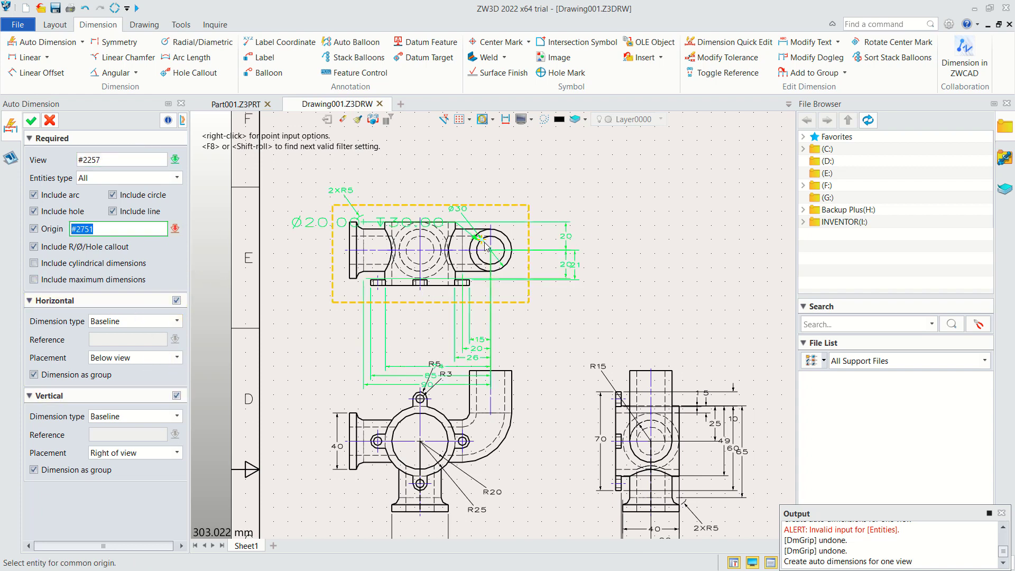
{"action": "left_click", "coordinate": [488, 249]}
{"action": "middle_click", "coordinate": [505, 238]}
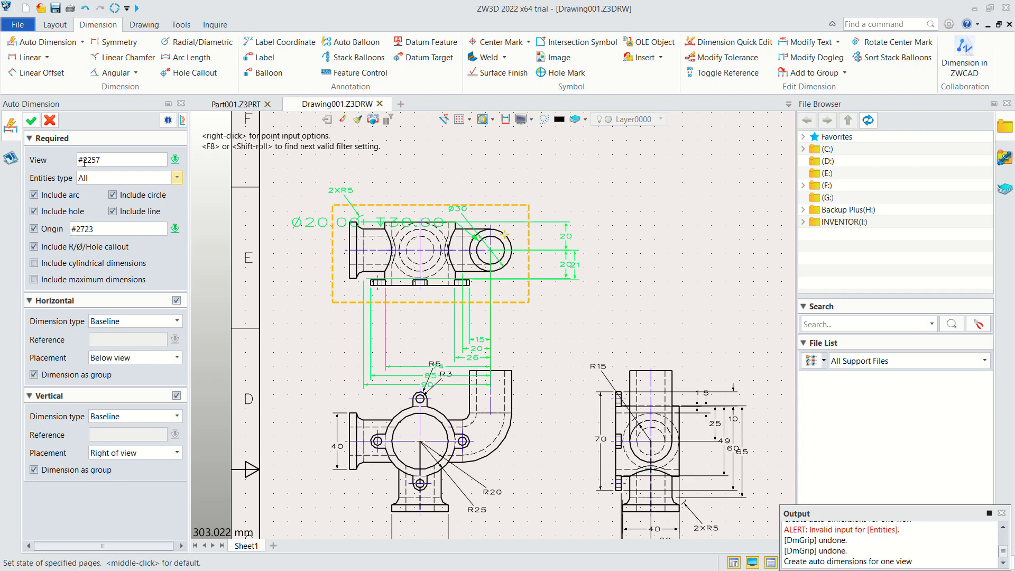
- Commit the top view dimensions and pull the 74/85/90 stack and 20/21 dimensions closer
{"action": "left_click", "coordinate": [32, 121]}
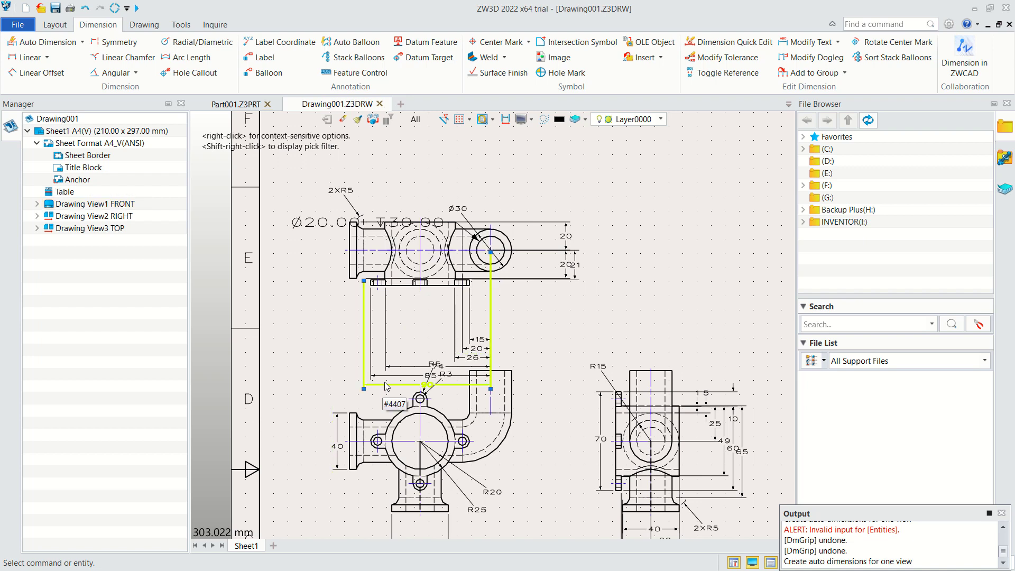
{"action": "left_click_drag", "start_coordinate": [386, 386], "coordinate": [386, 340]}
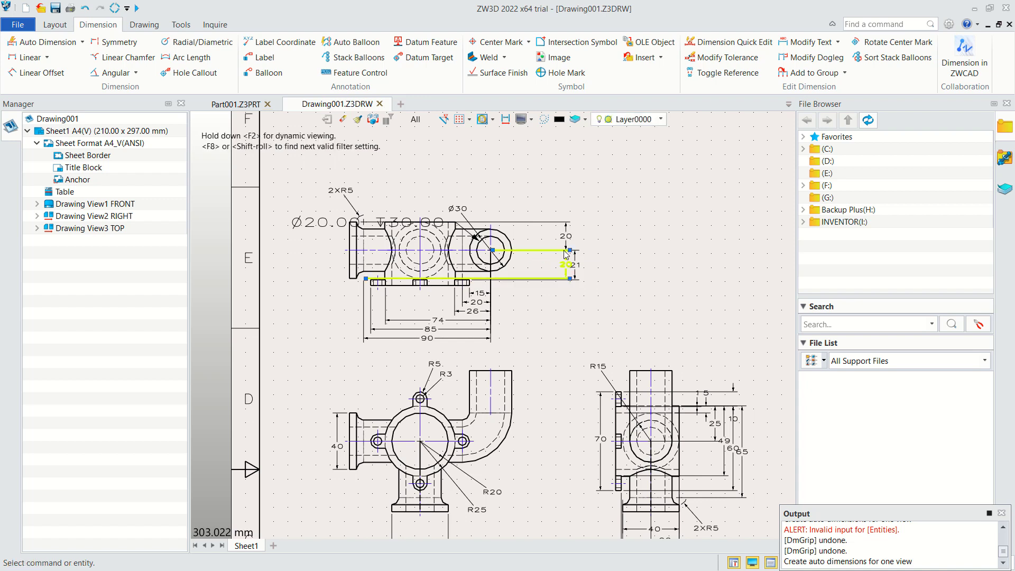
{"action": "left_click_drag", "start_coordinate": [567, 247], "coordinate": [534, 247]}
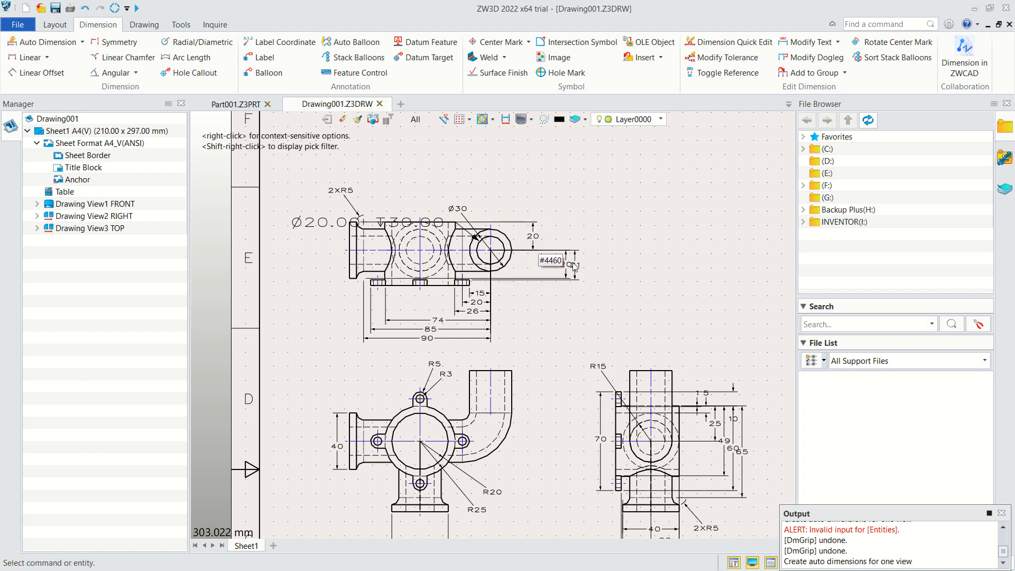
{"action": "left_click_drag", "start_coordinate": [577, 276], "coordinate": [535, 275]}
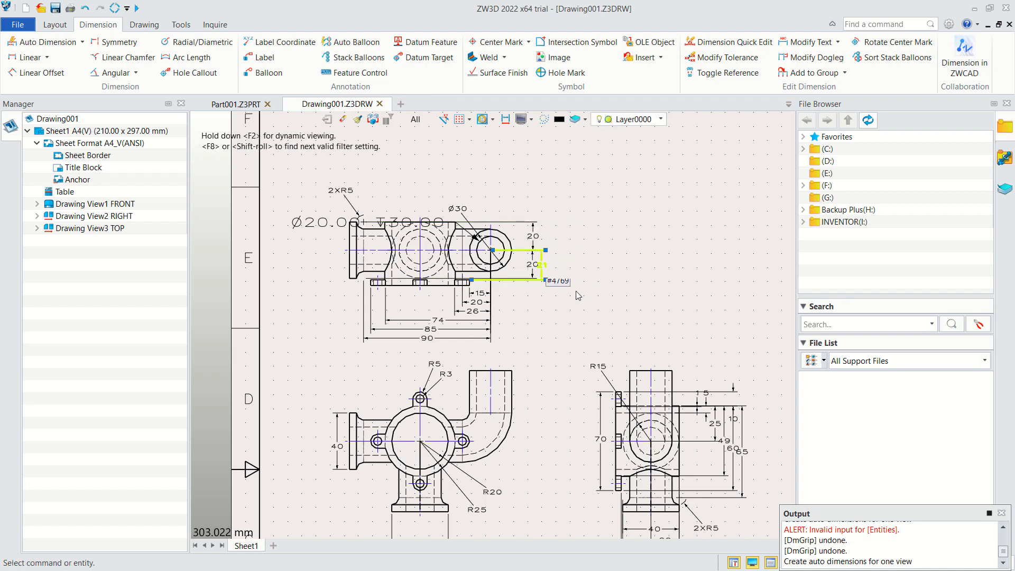
- Delete the Ø20.00 T30.00 hole callout and zoom out over the sheet
{"action": "left_click", "coordinate": [396, 221]}
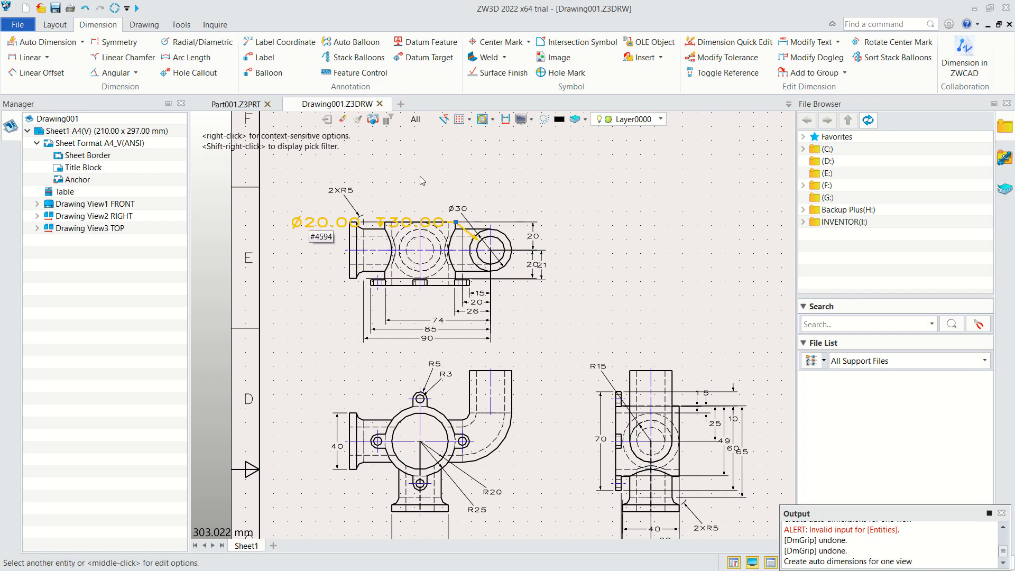
{"action": "key", "text": "Delete"}
{"action": "scroll", "coordinate": [614, 226], "scroll_direction": "down", "scroll_amount": 3}
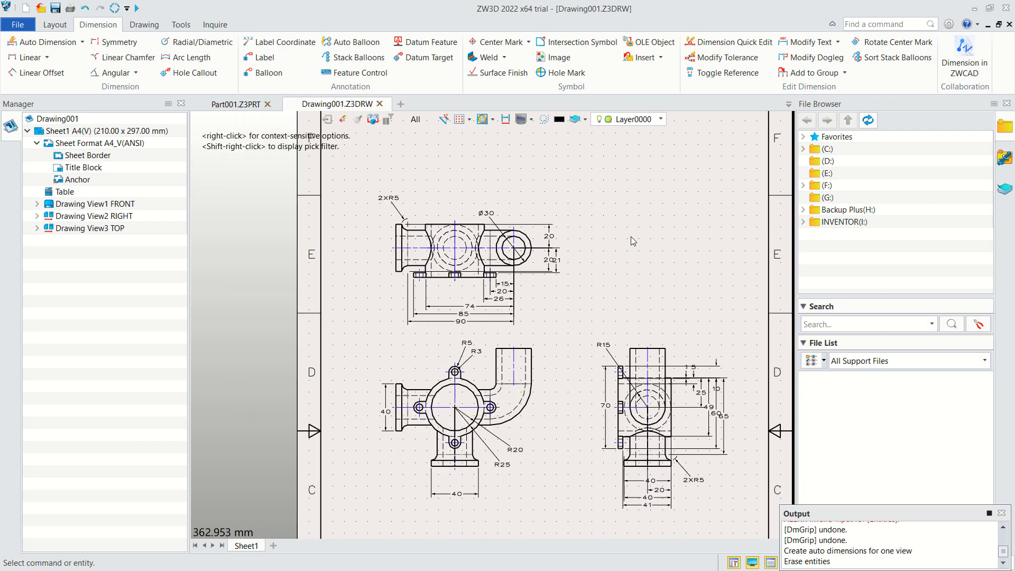
{"action": "scroll", "coordinate": [613, 206], "scroll_direction": "down", "scroll_amount": 1}
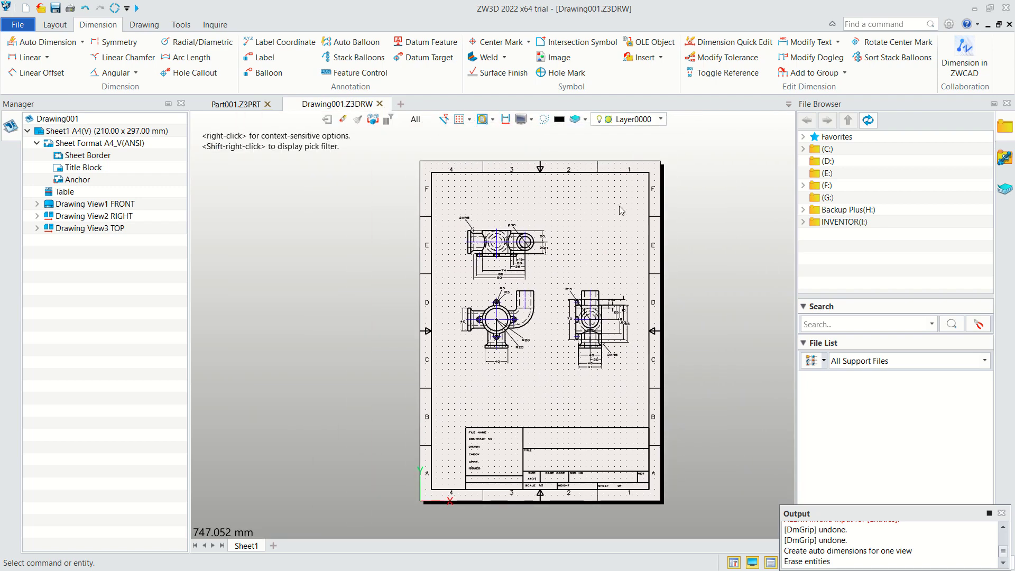
{"action": "double_click", "coordinate": [85, 157]}
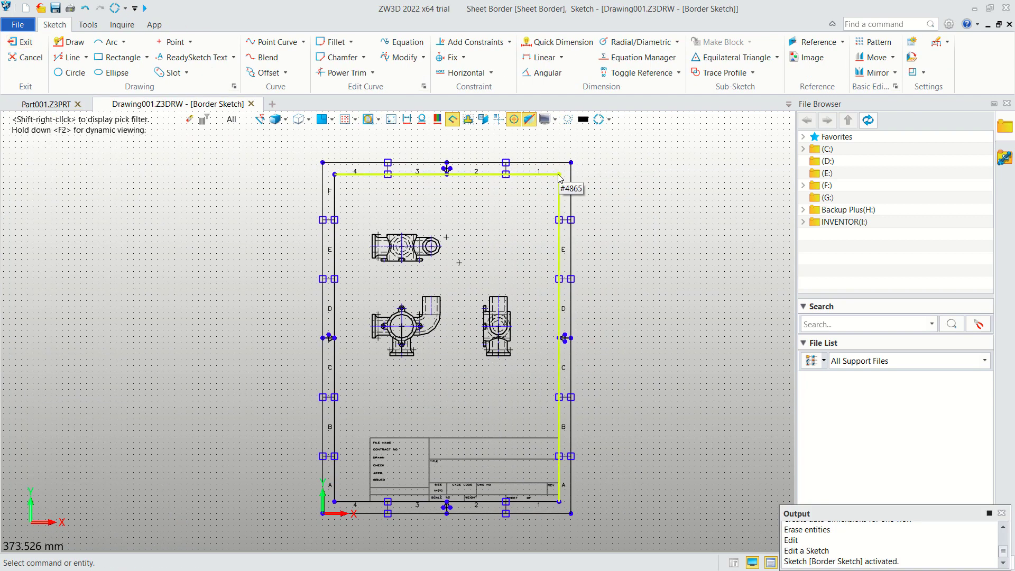
{"action": "left_click", "coordinate": [71, 58]}
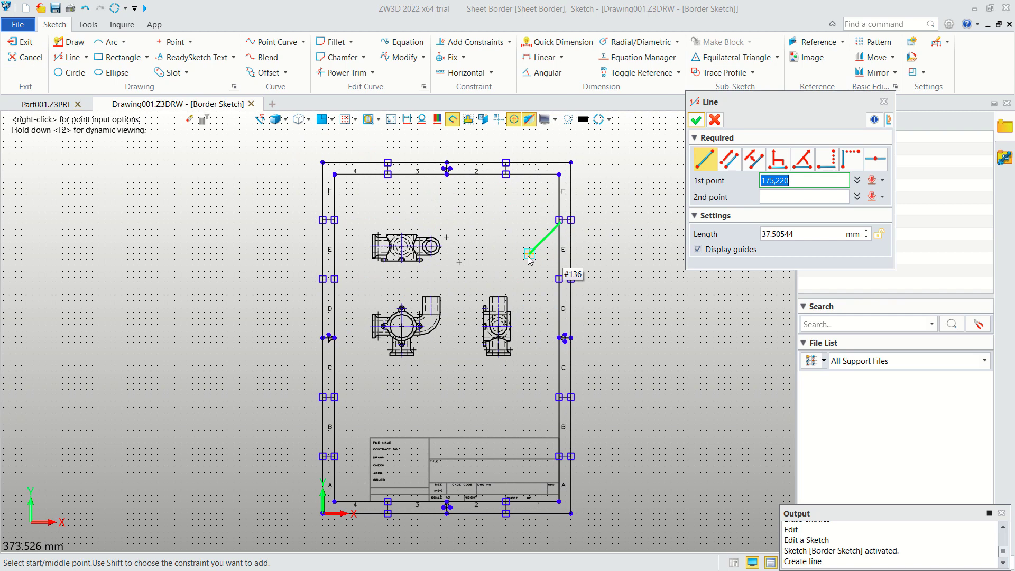
{"action": "key", "text": "Escape"}
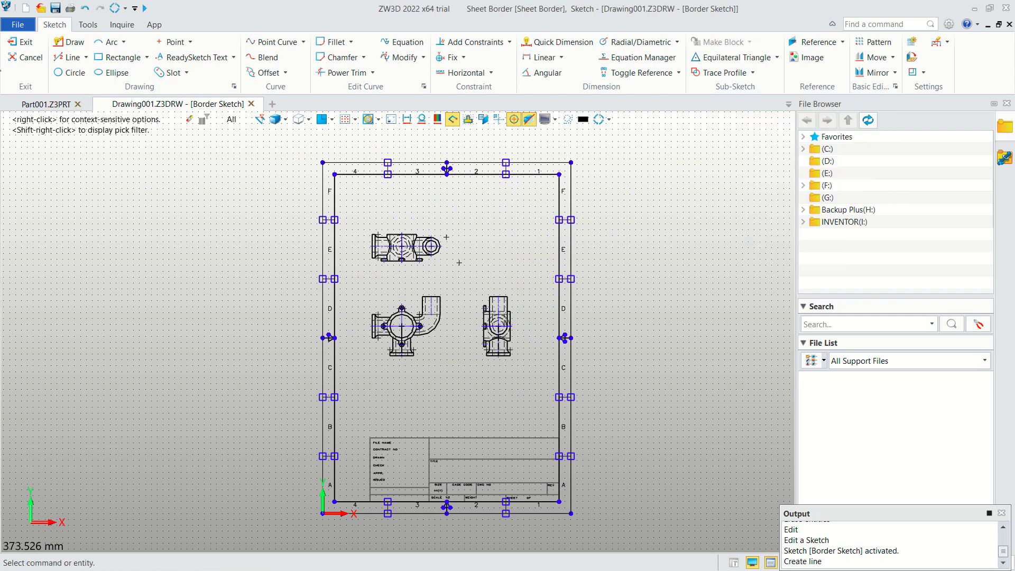
{"action": "left_click", "coordinate": [21, 42]}
{"action": "scroll", "coordinate": [585, 465], "scroll_direction": "up", "scroll_amount": 1}
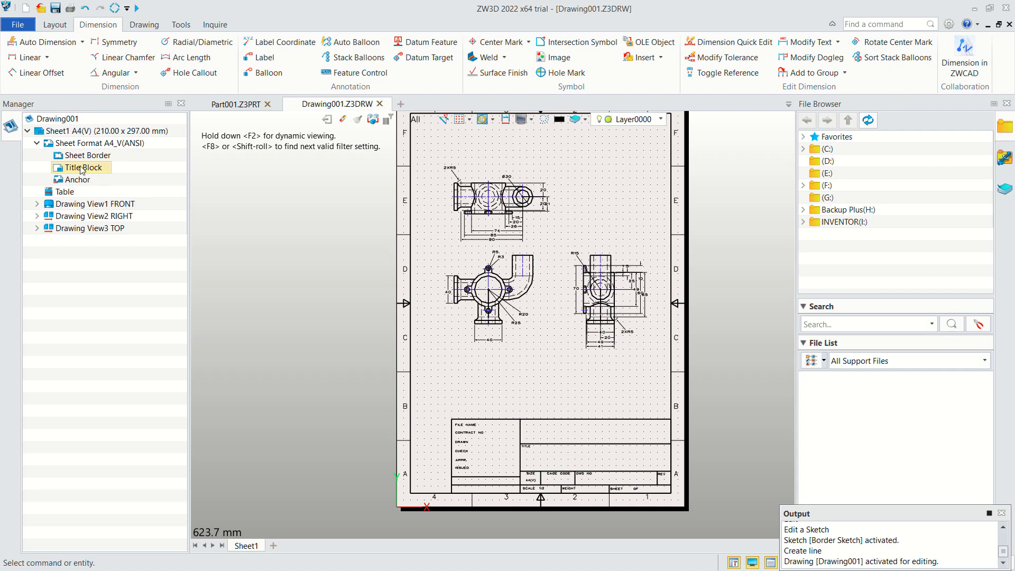
- Edit the Title Block sketch from the Manager tree, zoom in, and start a text entry
{"action": "double_click", "coordinate": [82, 167]}
{"action": "scroll", "coordinate": [530, 412], "scroll_direction": "up", "scroll_amount": 3}
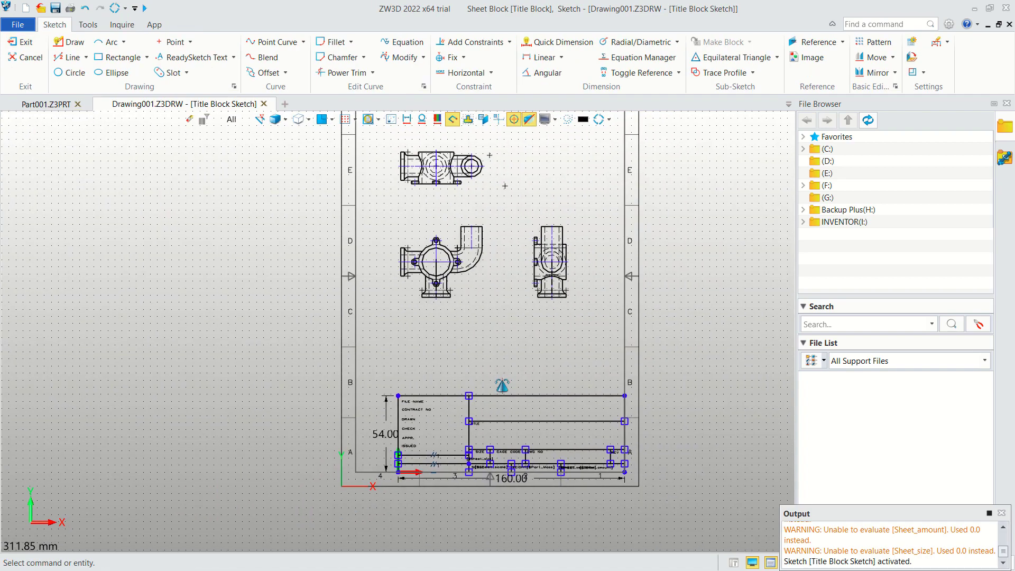
{"action": "scroll", "coordinate": [528, 407], "scroll_direction": "up", "scroll_amount": 3}
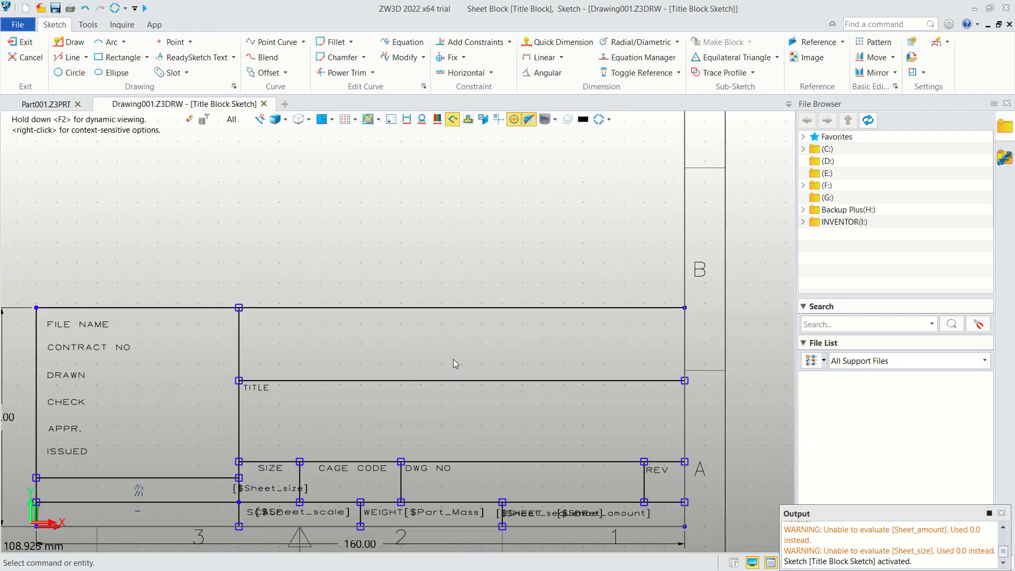
{"action": "left_click", "coordinate": [207, 60]}
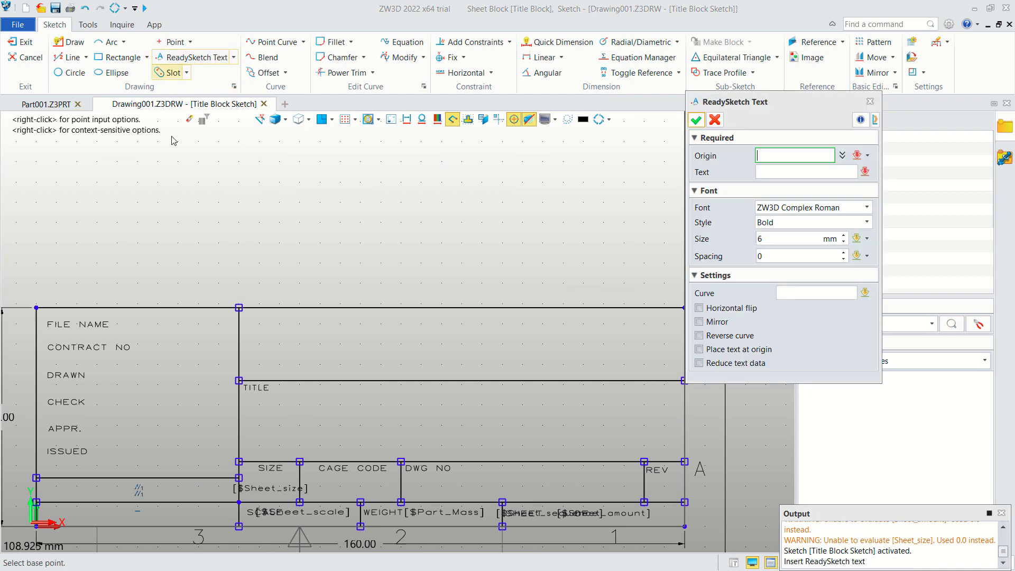
- Place MUFASUCAD text in the title box, trying ZW3D Simplex Roman and Bodoni MT Black fonts
{"action": "left_click", "coordinate": [388, 352]}
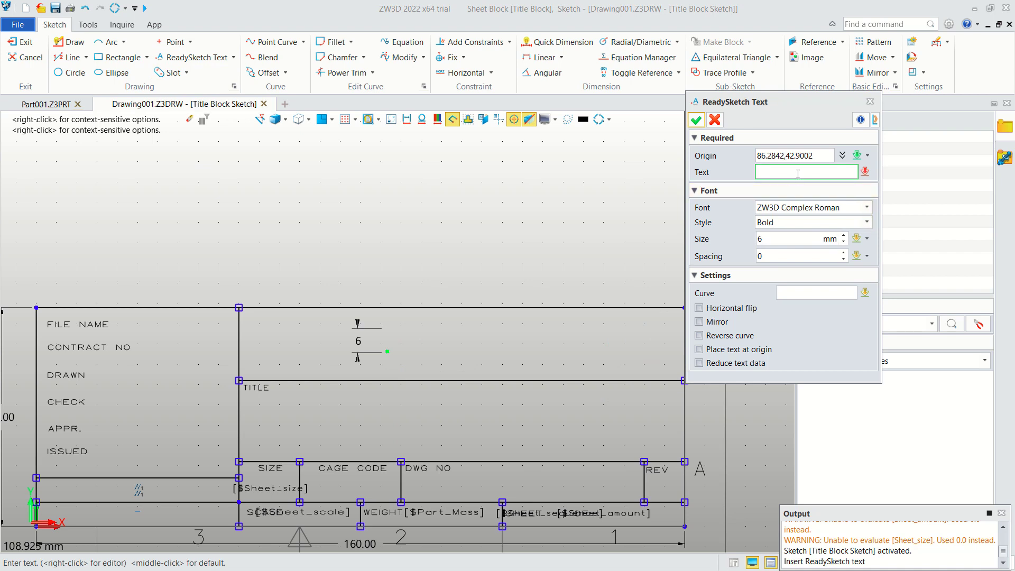
{"action": "type", "text": "MUFASUCAD"}
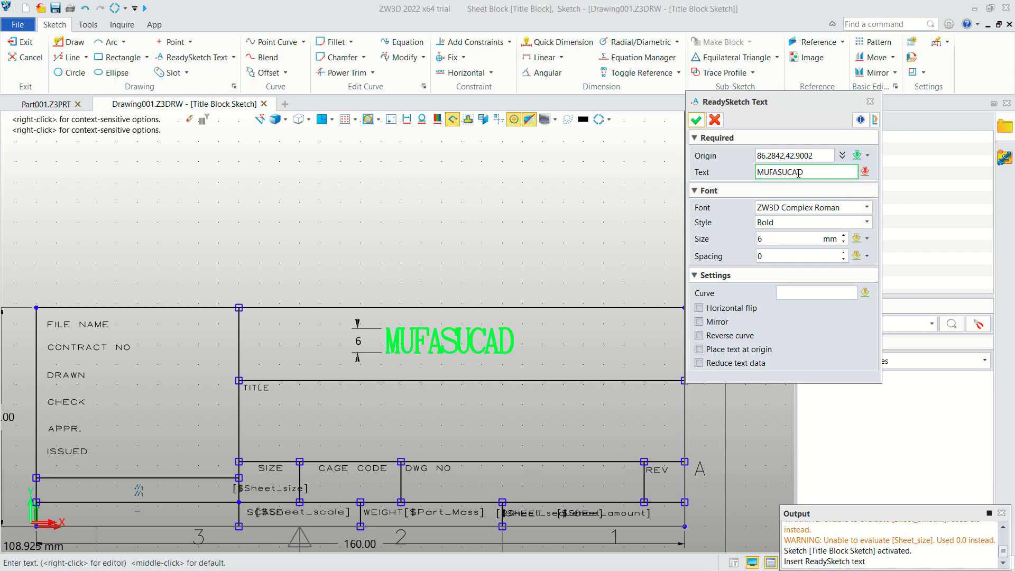
{"action": "left_click", "coordinate": [866, 207]}
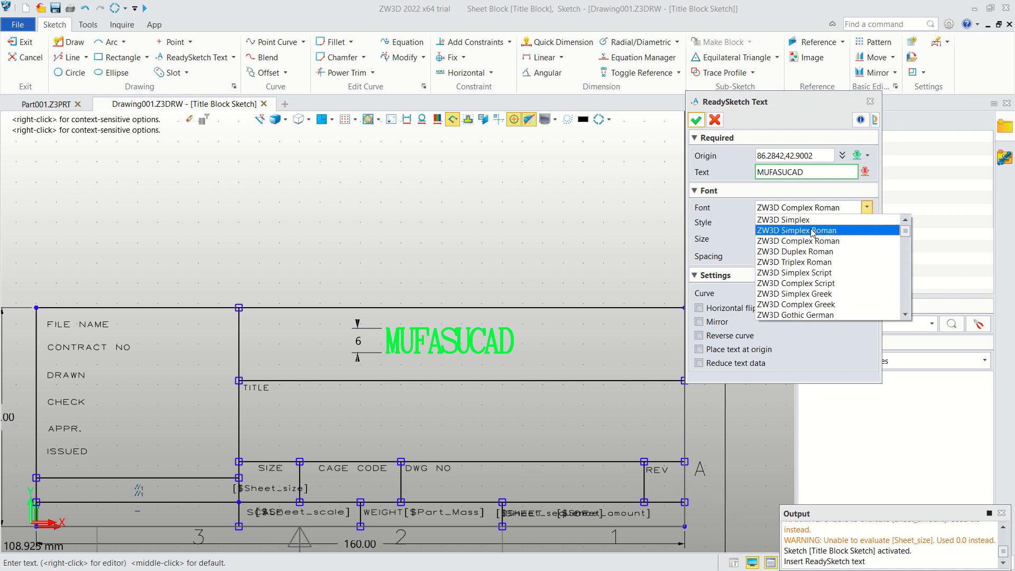
{"action": "left_click", "coordinate": [813, 230]}
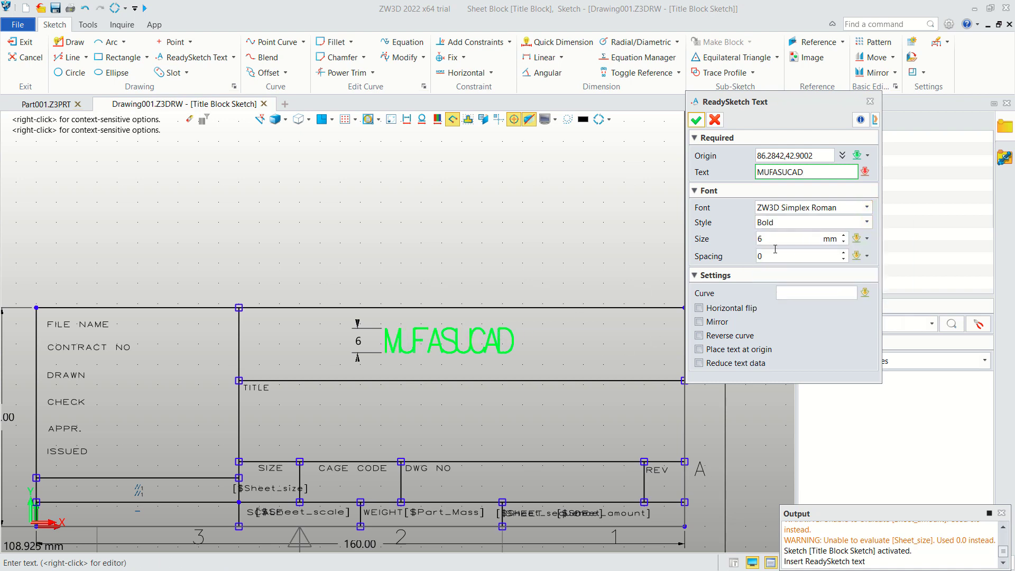
{"action": "left_click", "coordinate": [866, 208]}
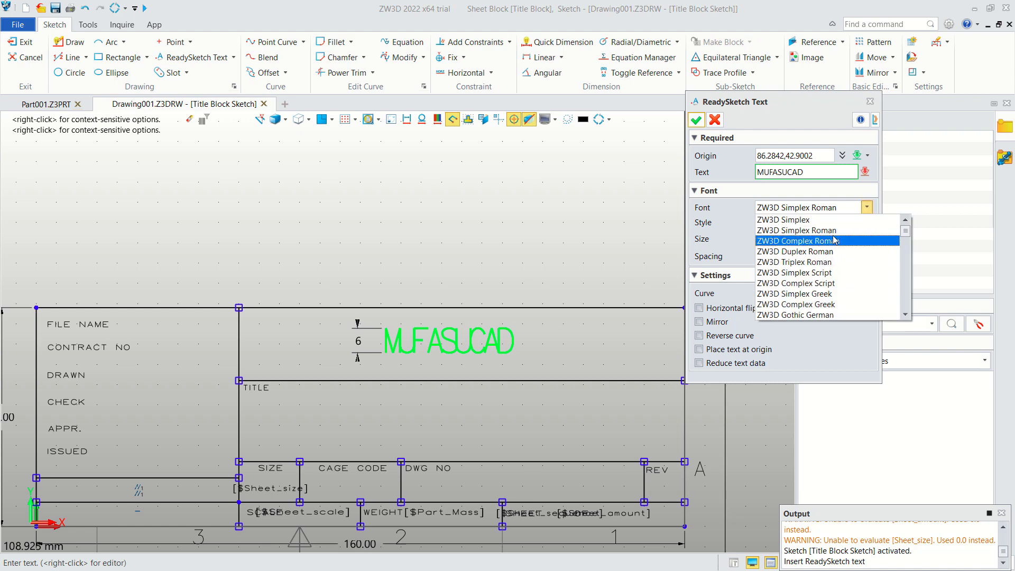
{"action": "scroll", "coordinate": [834, 239], "scroll_direction": "down", "scroll_amount": 8}
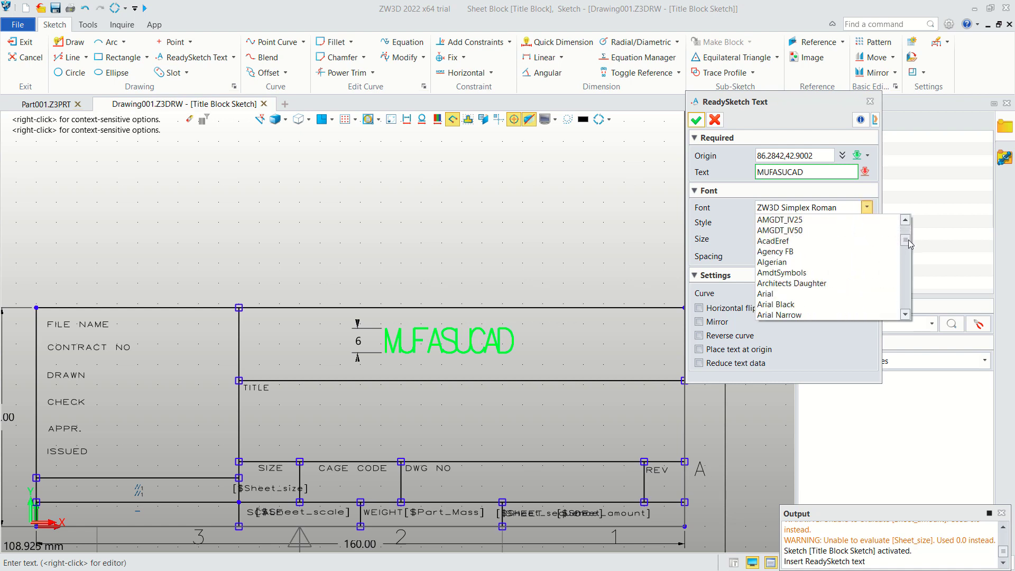
{"action": "left_click_drag", "start_coordinate": [908, 243], "coordinate": [908, 244]}
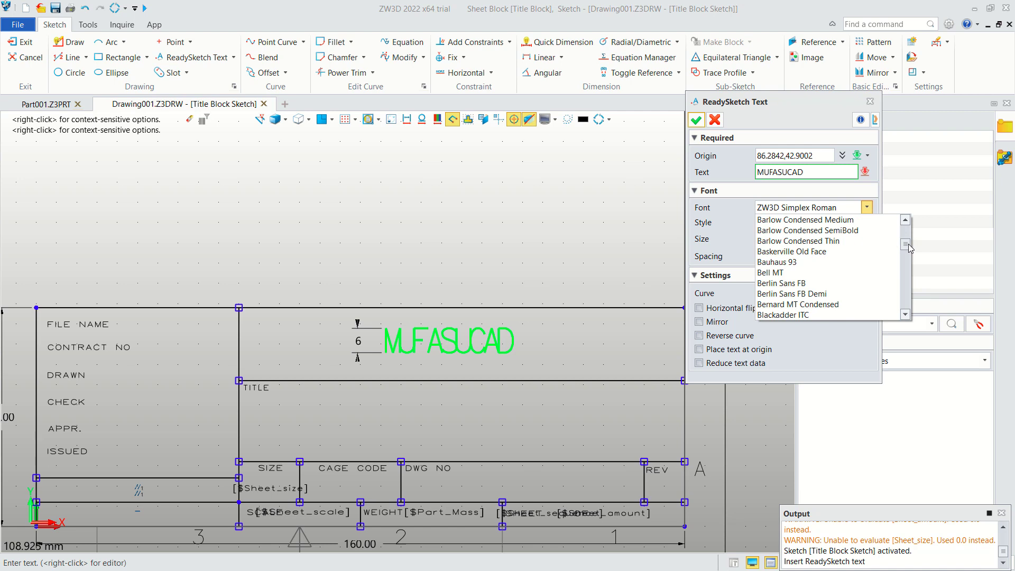
{"action": "scroll", "coordinate": [793, 257], "scroll_direction": "down", "scroll_amount": 1}
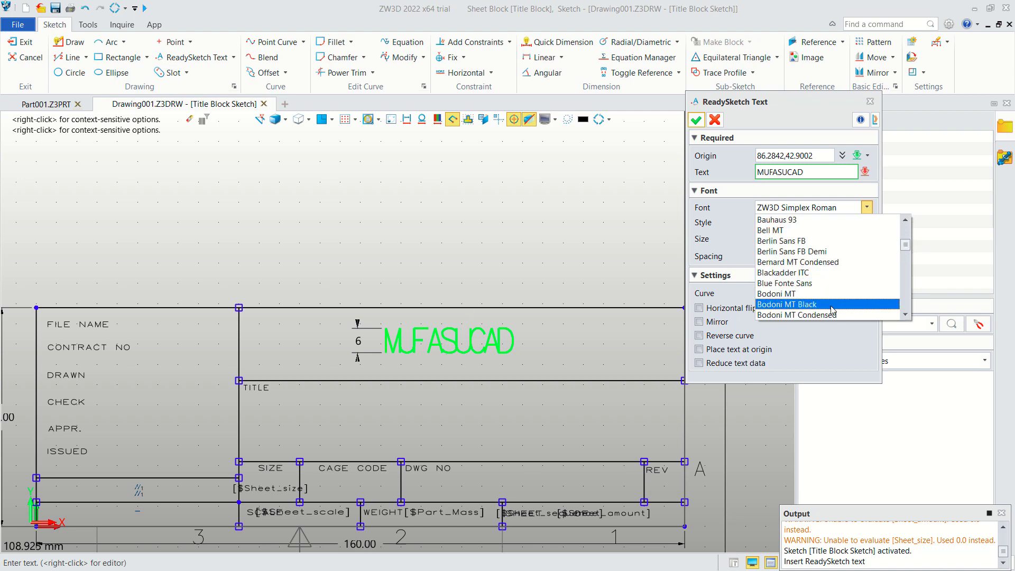
{"action": "left_click", "coordinate": [803, 304]}
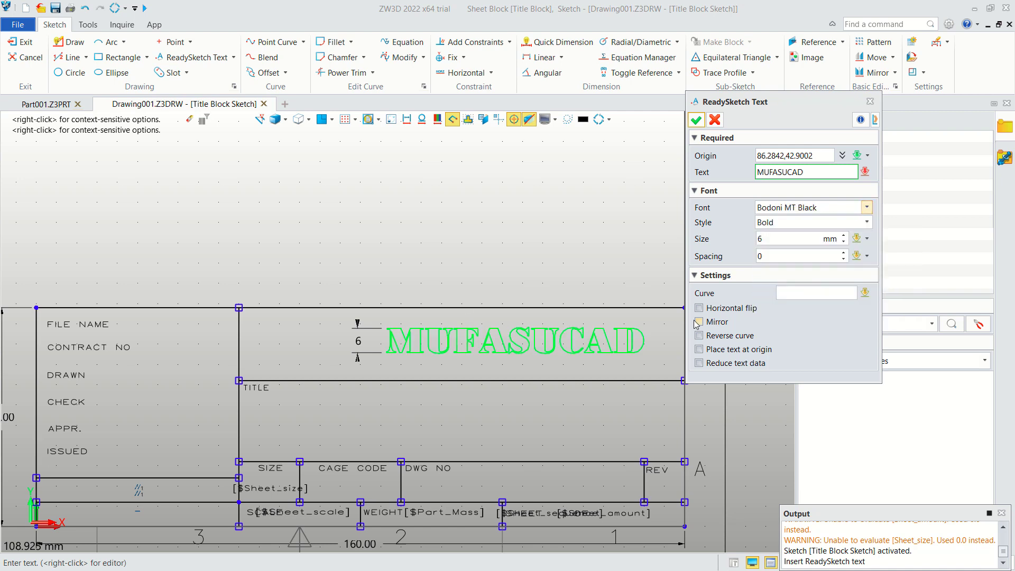
- Set the MUFASUCAD font to Tahoma and confirm the text
{"action": "left_click", "coordinate": [867, 207]}
{"action": "scroll", "coordinate": [802, 259], "scroll_direction": "down", "scroll_amount": 2}
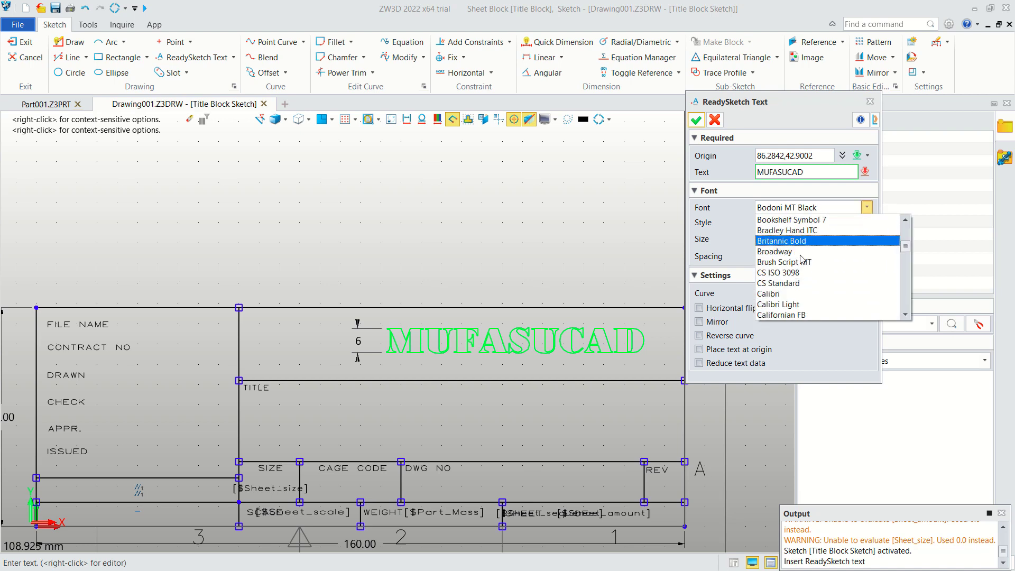
{"action": "key", "text": "t"}
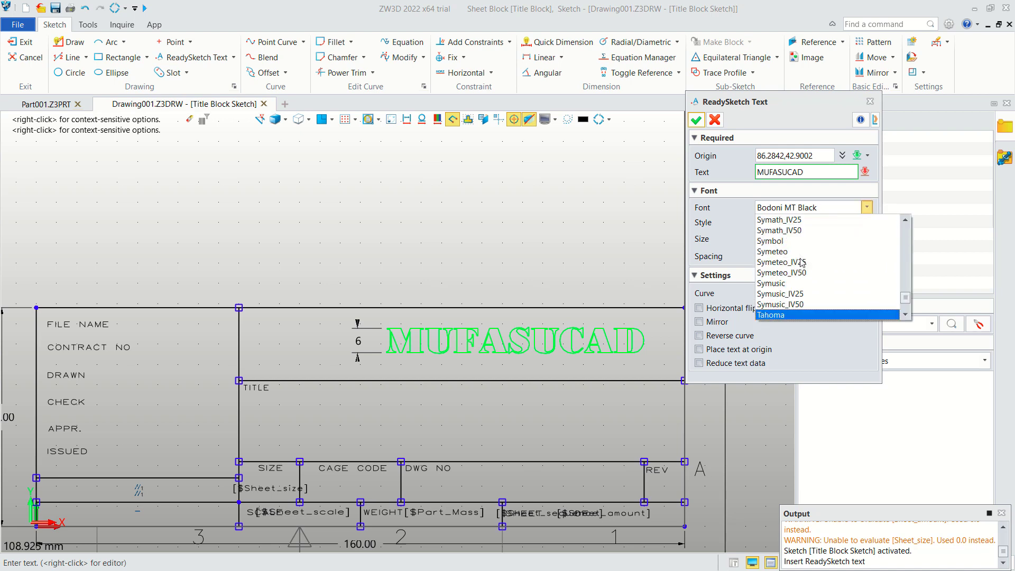
{"action": "left_click", "coordinate": [786, 315]}
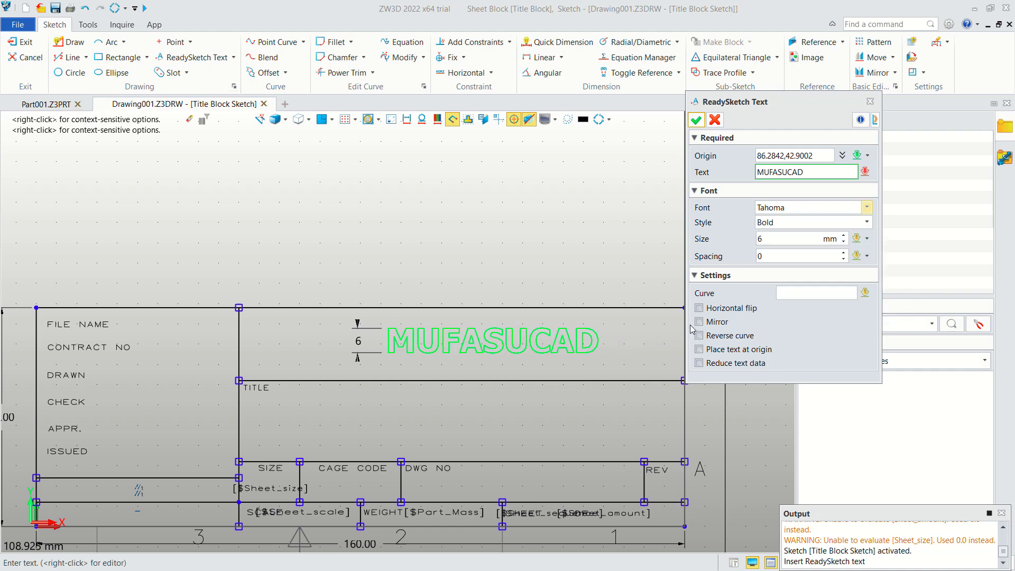
{"action": "left_click", "coordinate": [696, 119]}
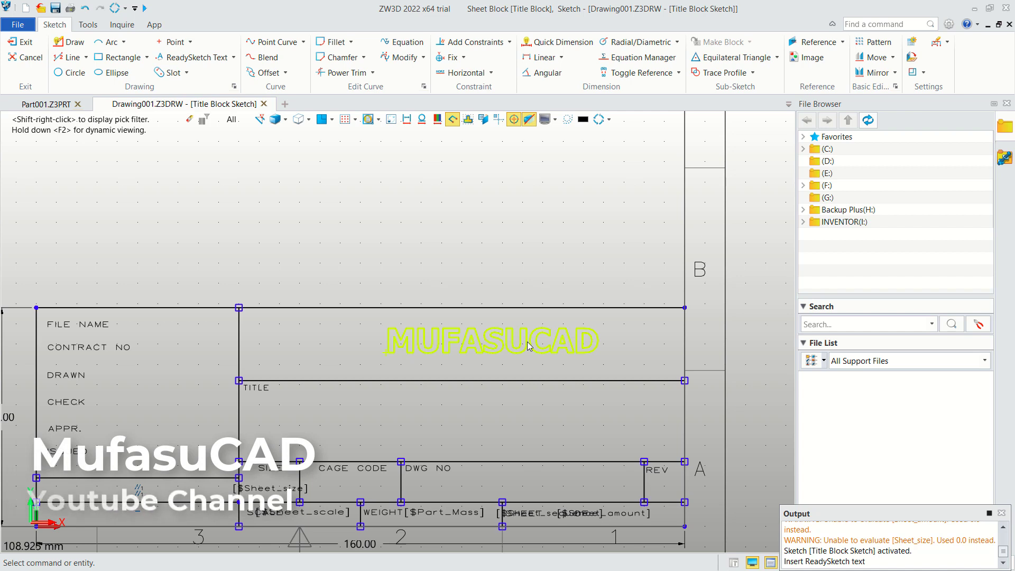
- Centre MUFASUCAD in its box, exit the sketch, and zoom to fit the whole sheet
{"action": "left_click_drag", "start_coordinate": [529, 346], "coordinate": [494, 353]}
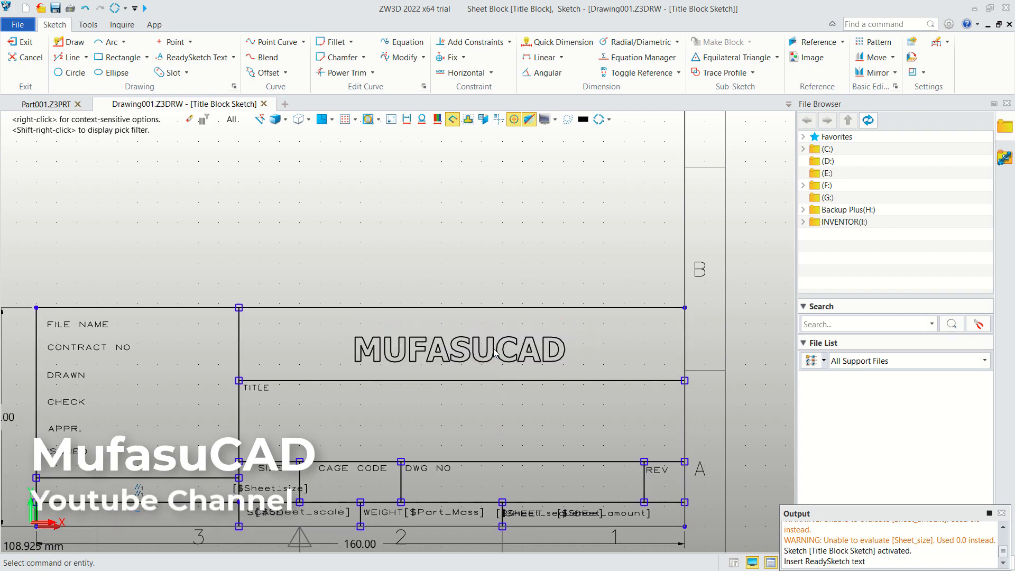
{"action": "left_click", "coordinate": [23, 43]}
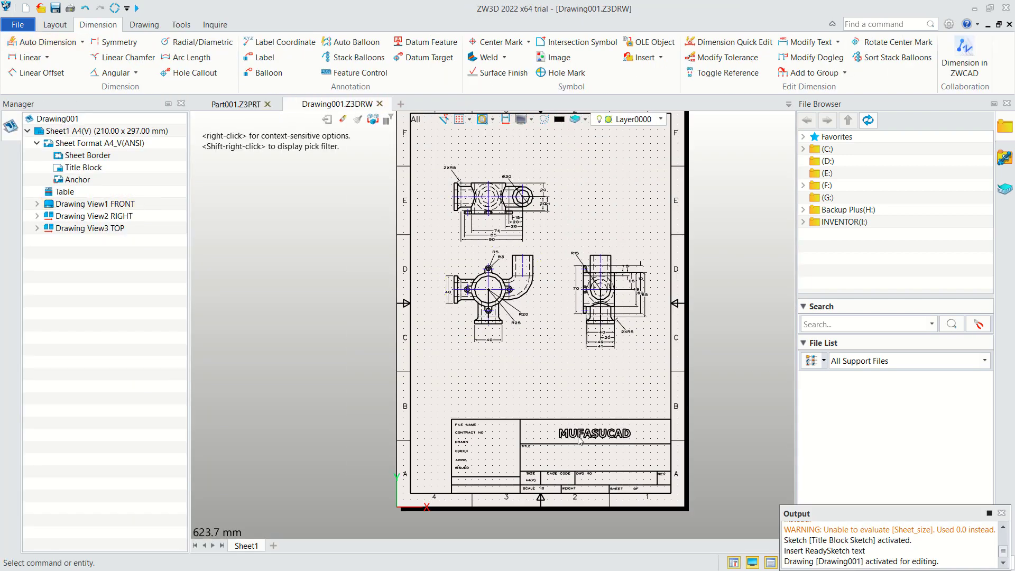
{"action": "scroll", "coordinate": [605, 448], "scroll_direction": "up", "scroll_amount": 2}
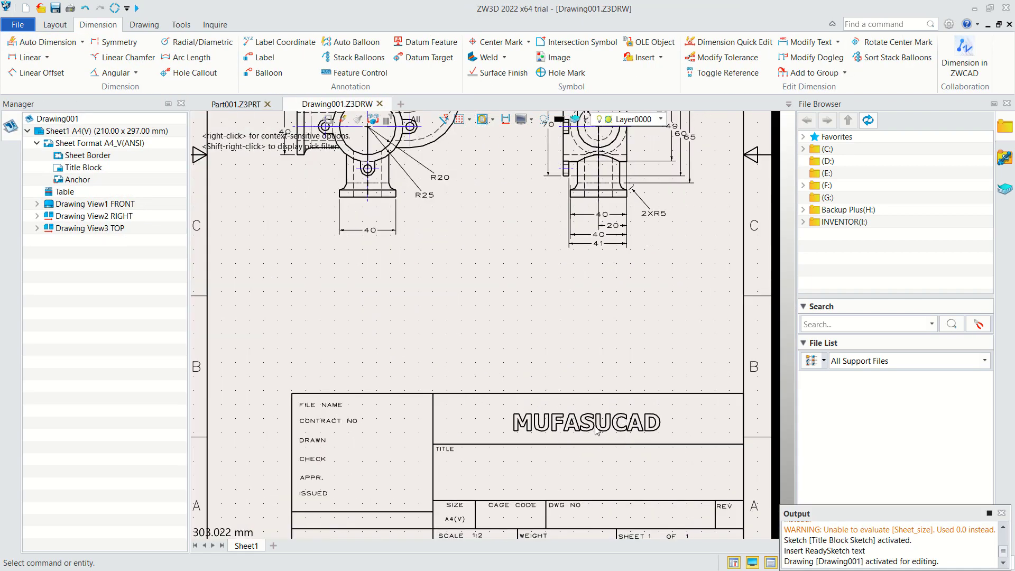
{"action": "scroll", "coordinate": [596, 431], "scroll_direction": "down", "scroll_amount": 5}
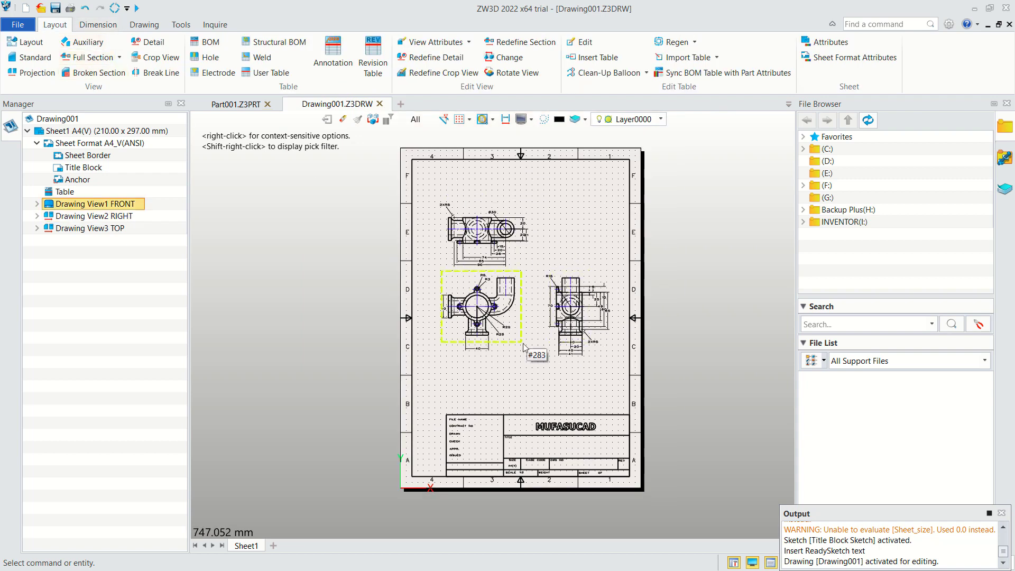
- In File > Print/Plot, choose A4 paper and set the range to the current sheet
{"action": "left_click", "coordinate": [20, 25]}
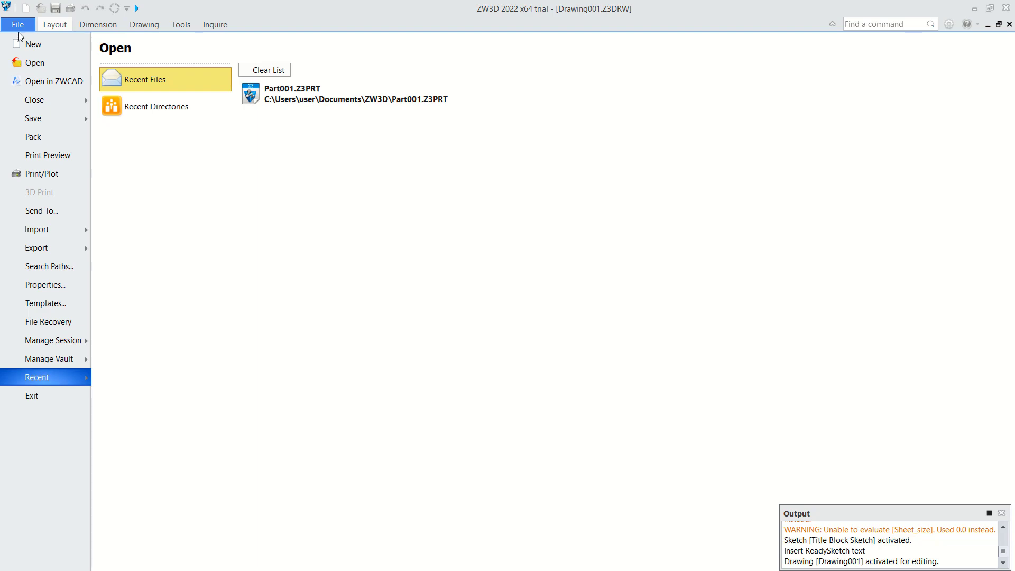
{"action": "left_click", "coordinate": [46, 172]}
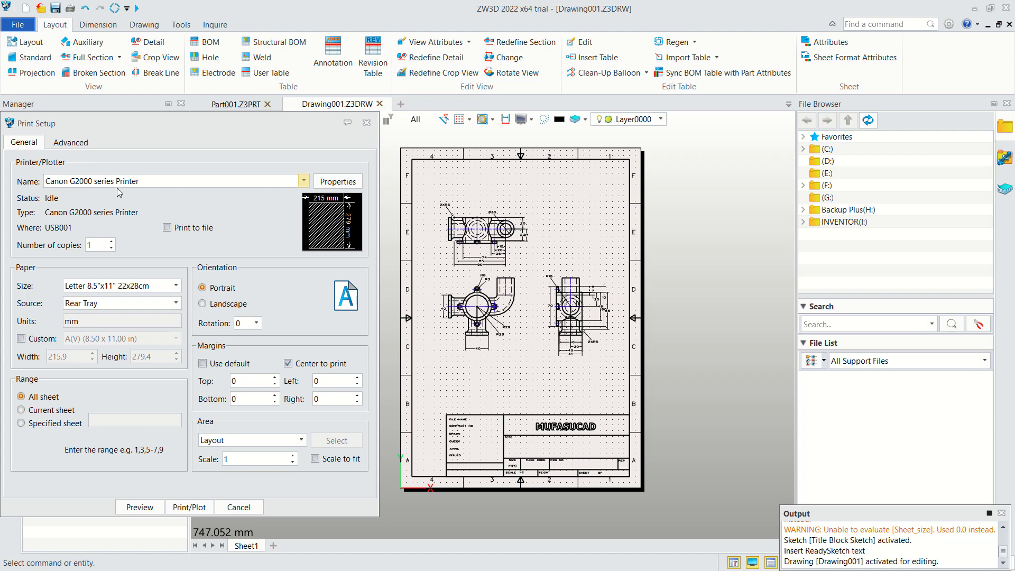
{"action": "left_click", "coordinate": [156, 291]}
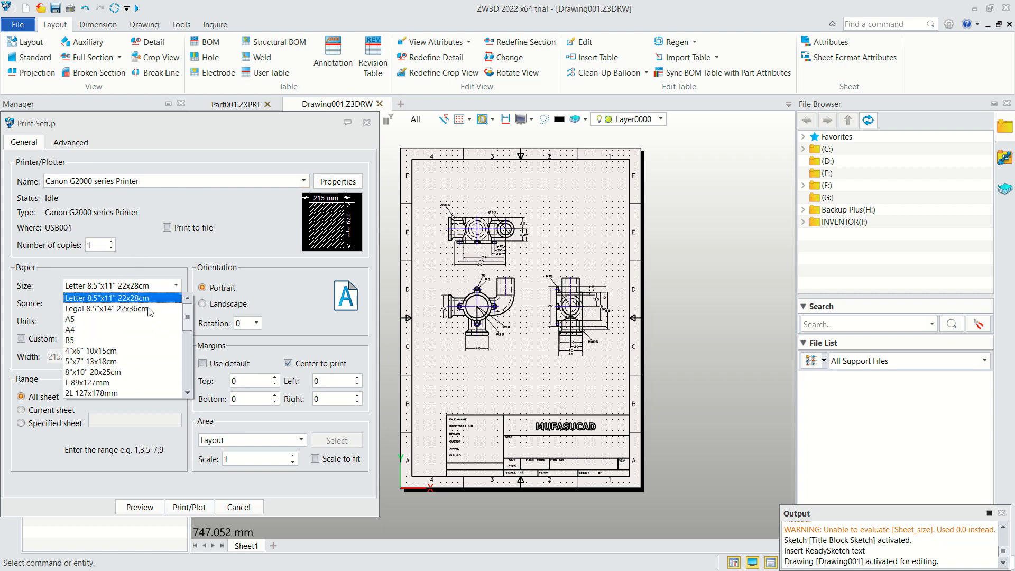
{"action": "left_click", "coordinate": [150, 332]}
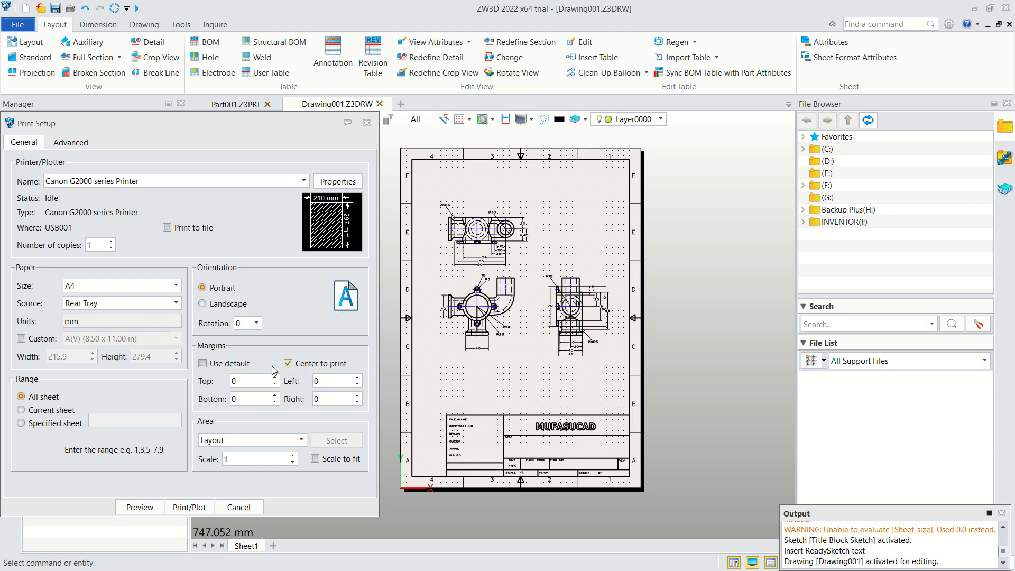
{"action": "left_click", "coordinate": [22, 411]}
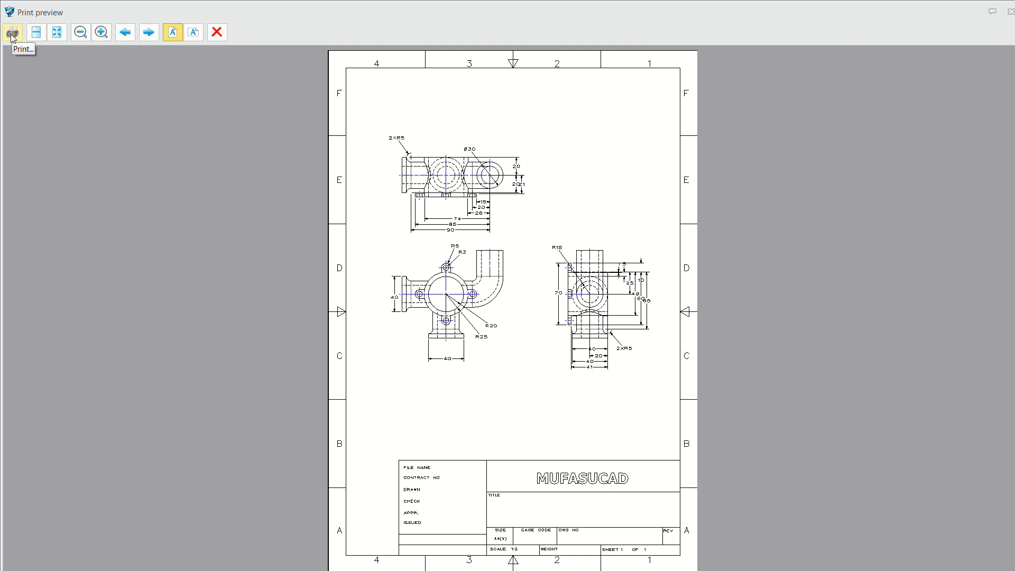
- Show the print preview of the dimensioned A4 sheet with MUFASUCAD in the title block
{"action": "left_click", "coordinate": [12, 33]}
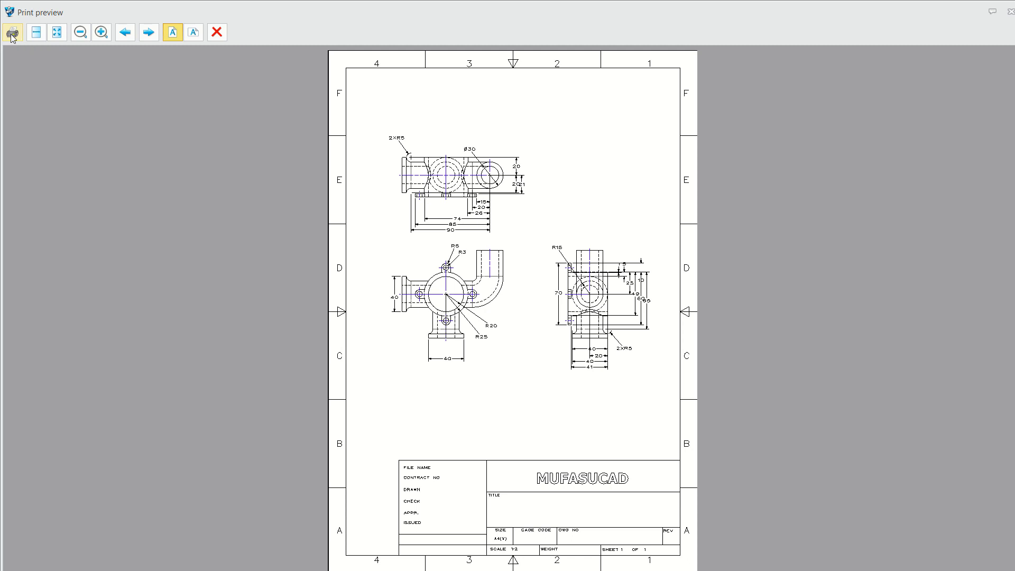